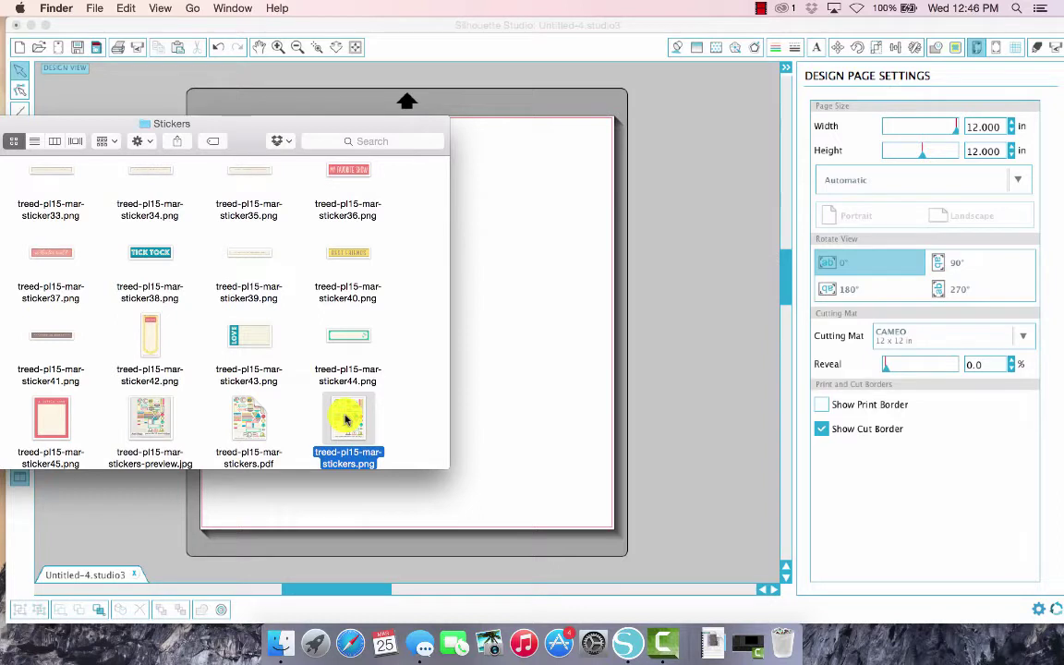
- Change the design page size from 12 × 12 in to Letter, 8.5 × 11 in portrait
{"action": "left_click", "coordinate": [744, 331]}
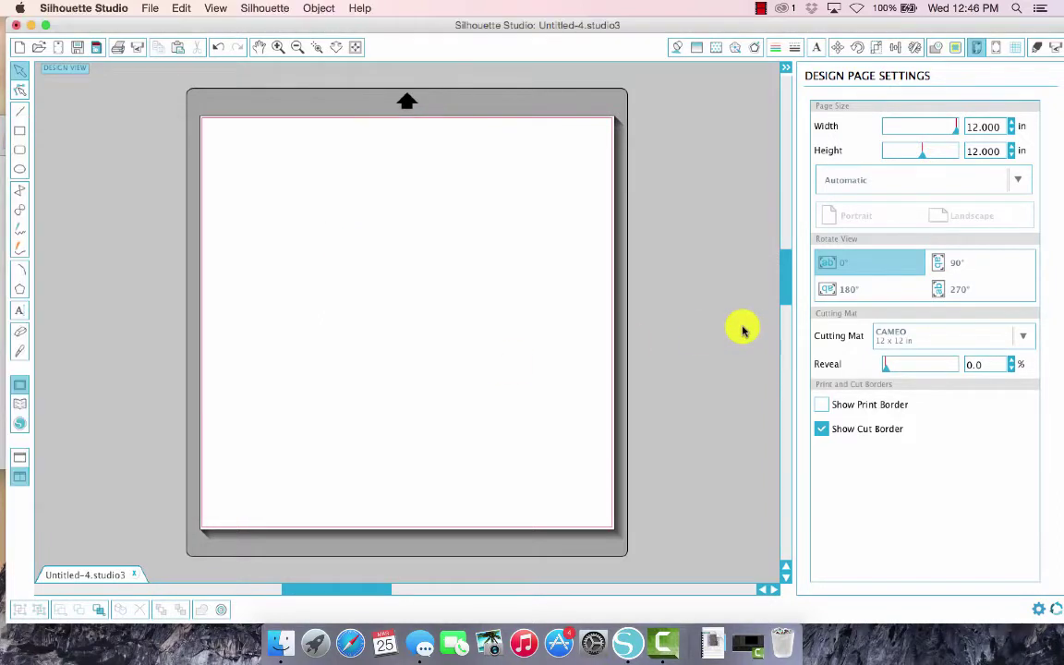
{"action": "left_click", "coordinate": [973, 48]}
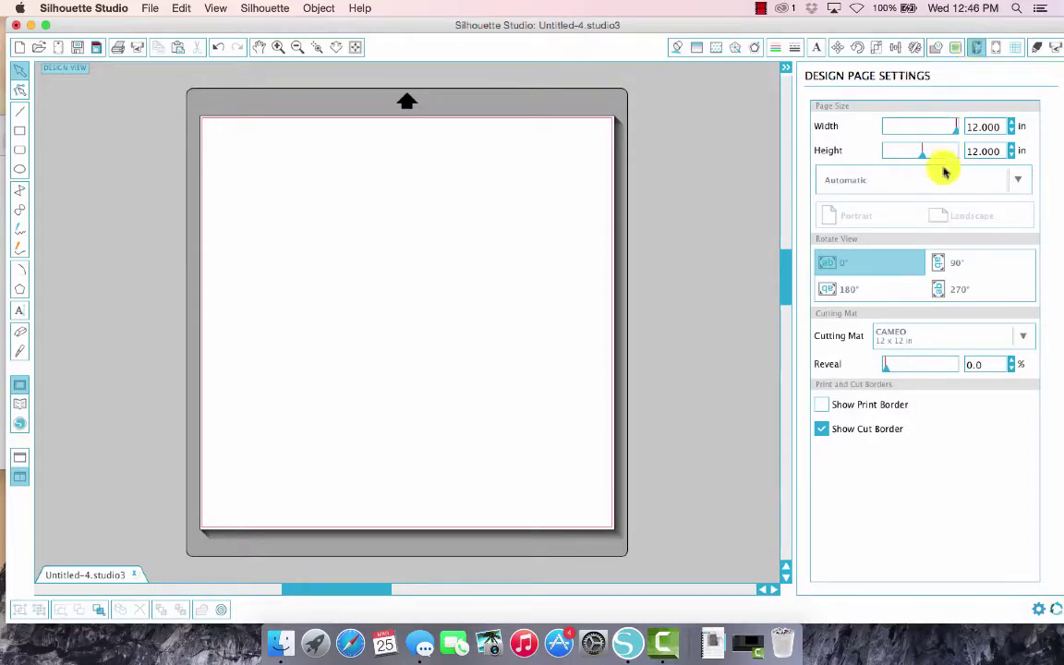
{"action": "left_click", "coordinate": [1020, 184]}
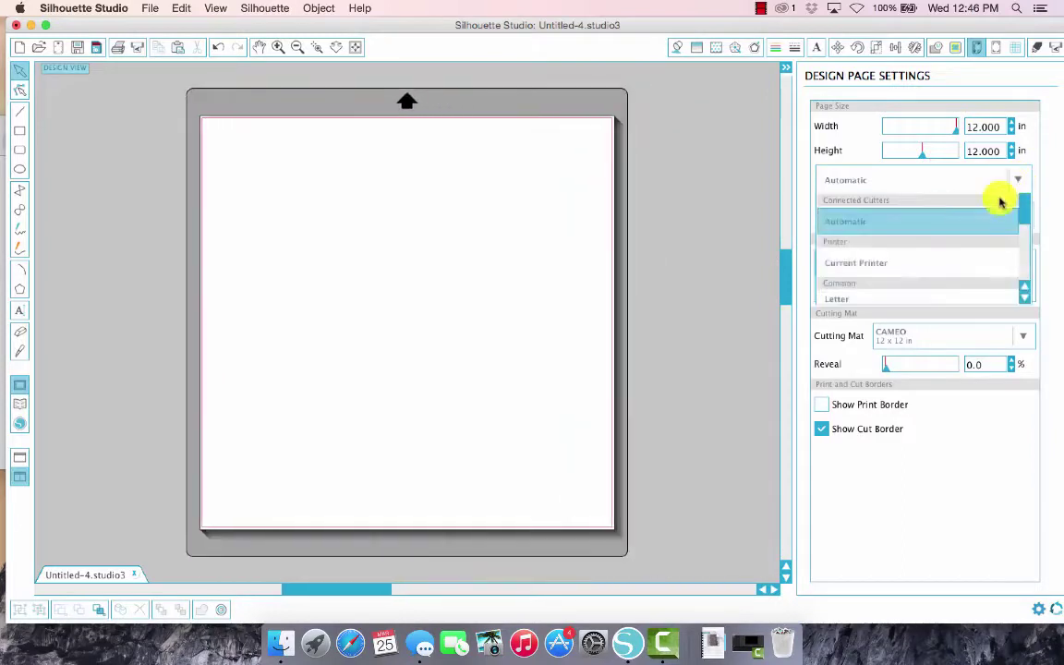
{"action": "scroll", "coordinate": [1027, 221], "scroll_direction": "down", "scroll_amount": 5}
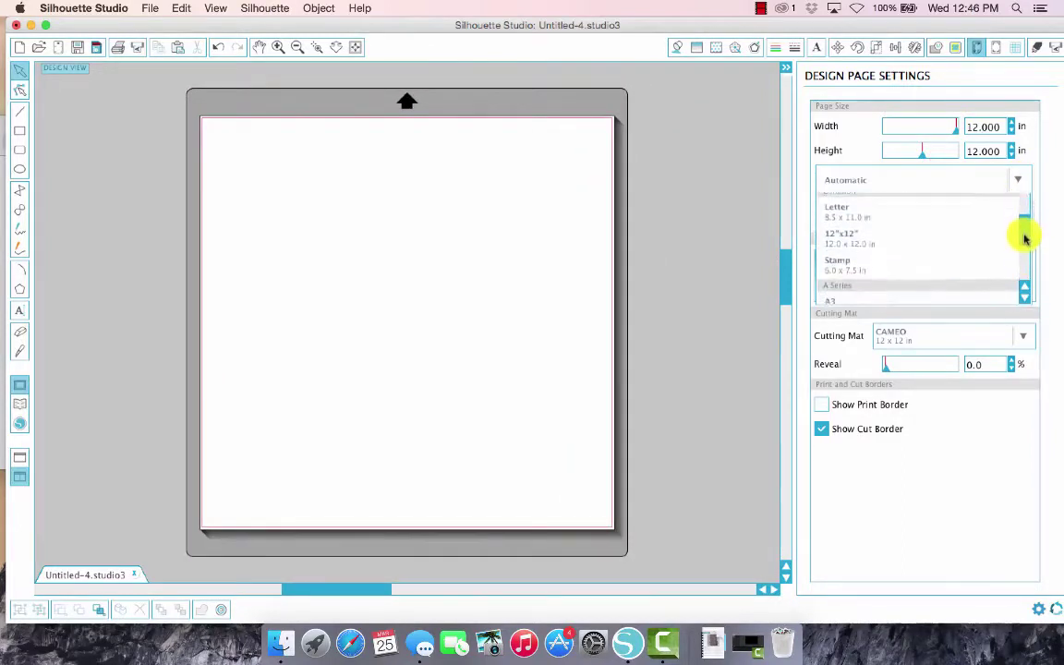
{"action": "scroll", "coordinate": [1028, 231], "scroll_direction": "up", "scroll_amount": 4}
{"action": "scroll", "coordinate": [1028, 229], "scroll_direction": "up", "scroll_amount": 2}
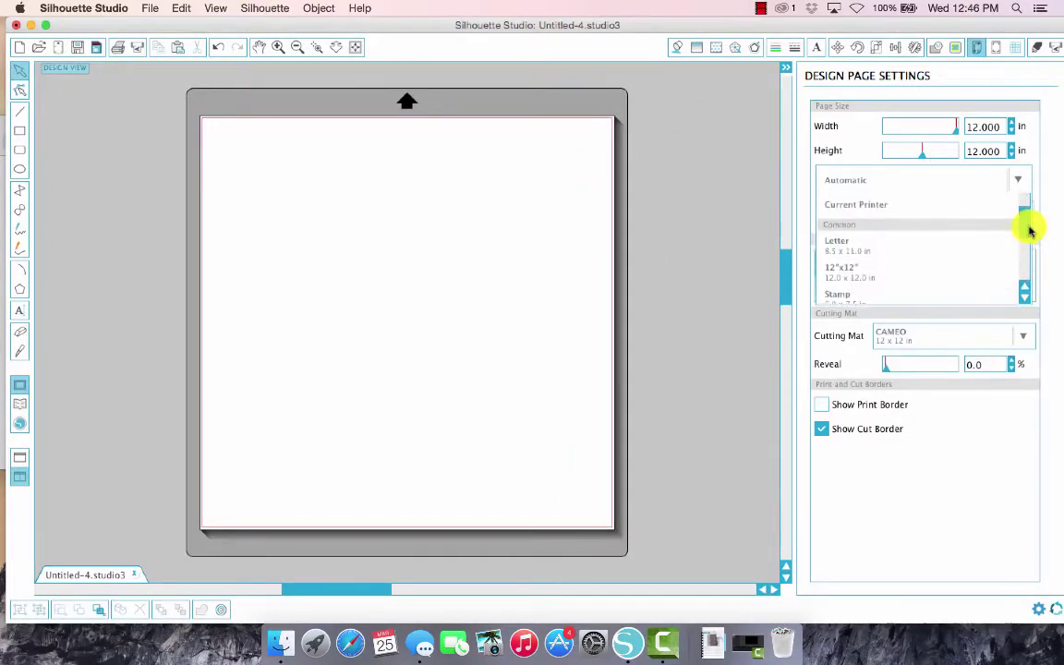
{"action": "left_click", "coordinate": [910, 243]}
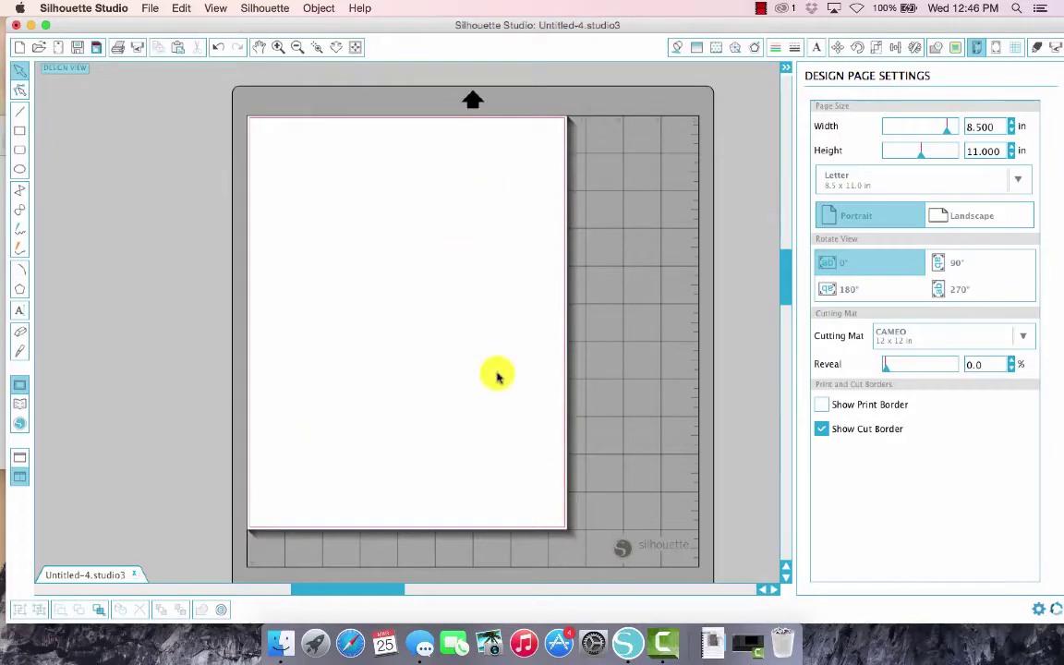
- Drag treed-pl15-mar-stickers.png from the Stickers folder onto the Letter page
{"action": "left_click", "coordinate": [284, 644]}
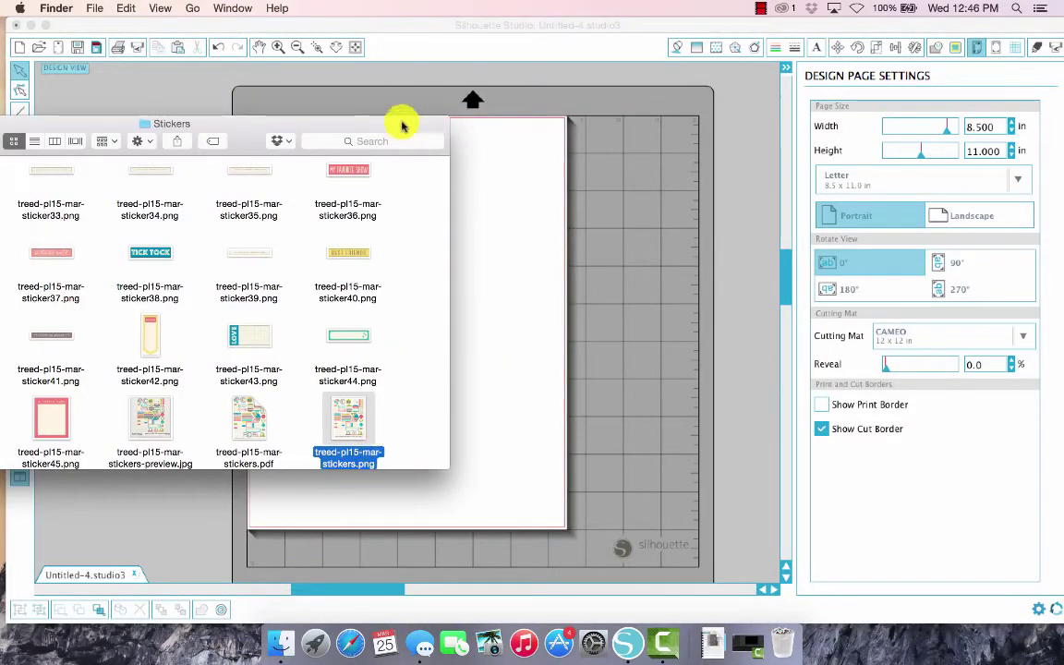
{"action": "left_click_drag", "start_coordinate": [404, 124], "coordinate": [153, 125]}
{"action": "left_click_drag", "start_coordinate": [100, 411], "coordinate": [407, 329]}
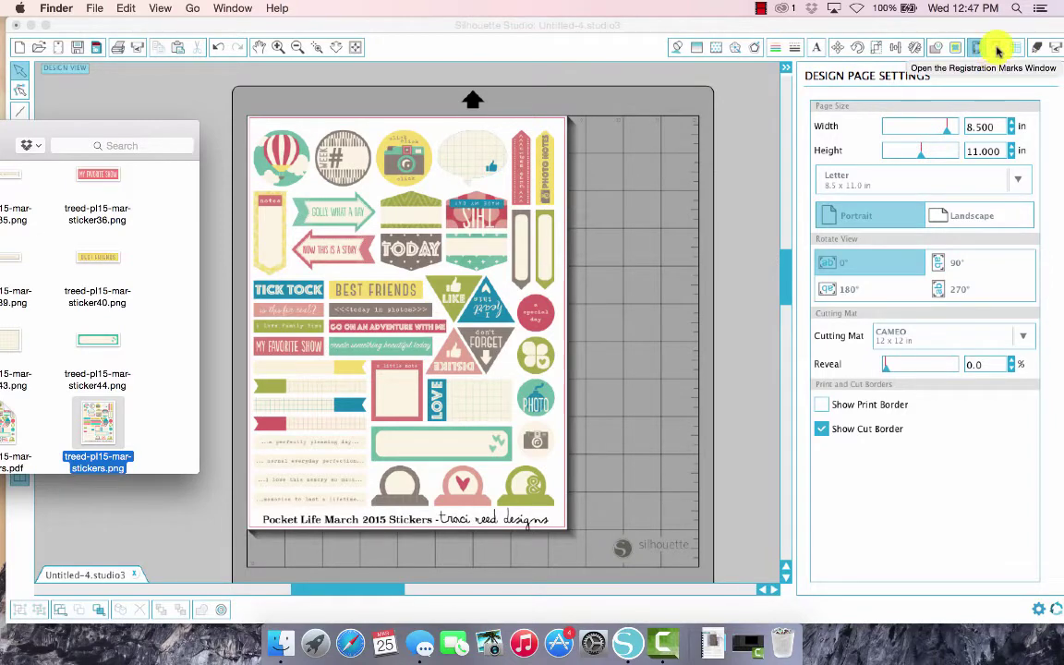
- Add Type 1 (CAMEO, Portrait) registration marks and shorten them to 0.334 in long
{"action": "left_click", "coordinate": [998, 51]}
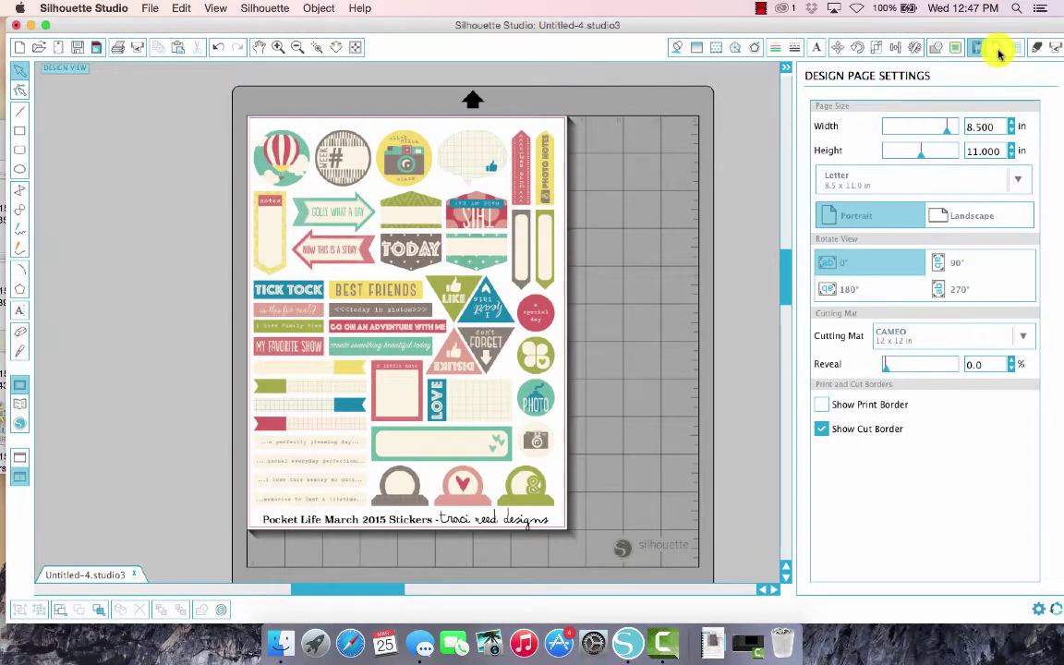
{"action": "left_click", "coordinate": [996, 49]}
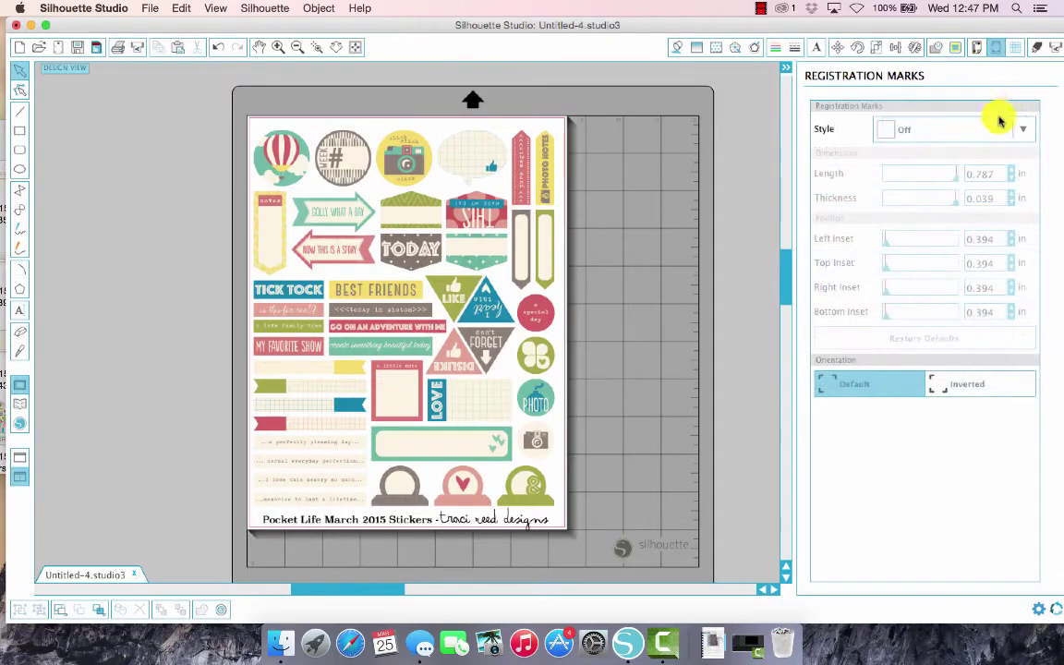
{"action": "left_click", "coordinate": [996, 130]}
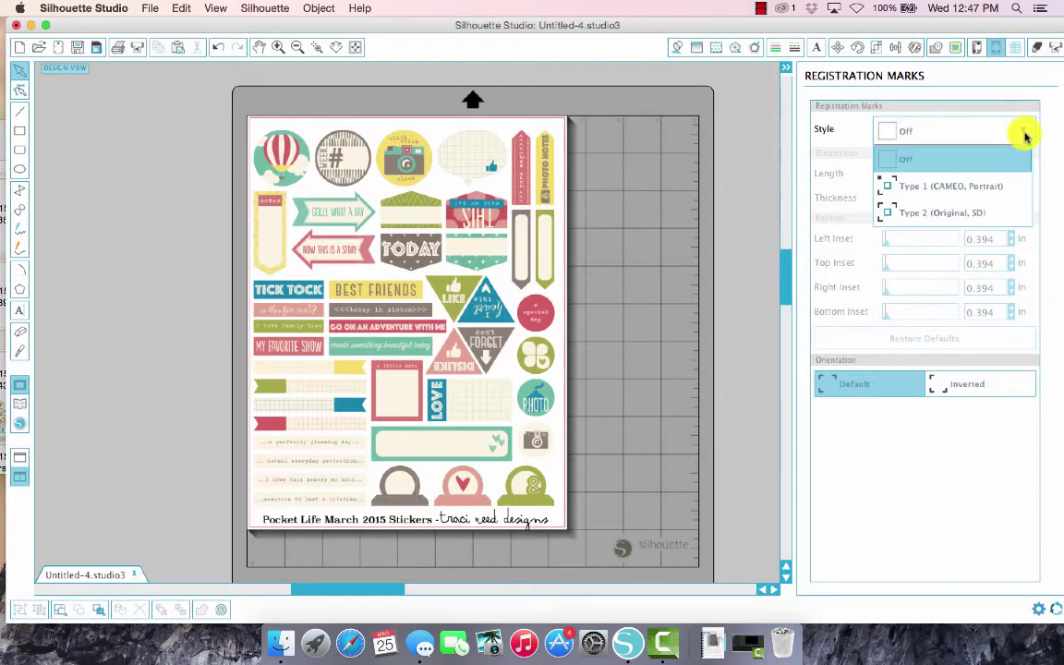
{"action": "left_click", "coordinate": [1000, 188]}
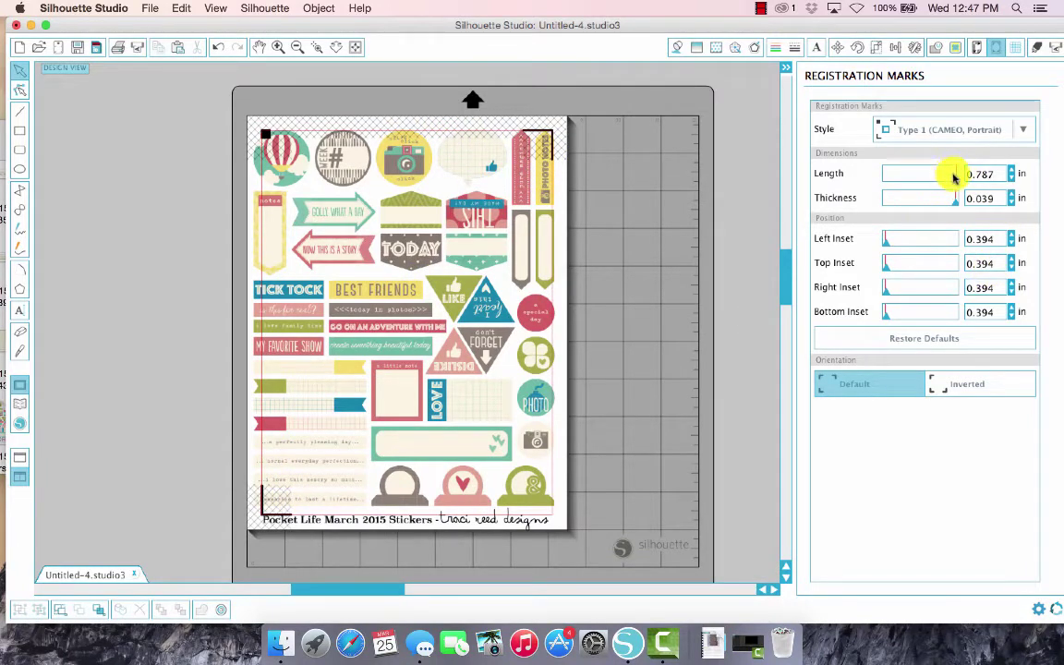
{"action": "left_click_drag", "start_coordinate": [953, 176], "coordinate": [903, 201]}
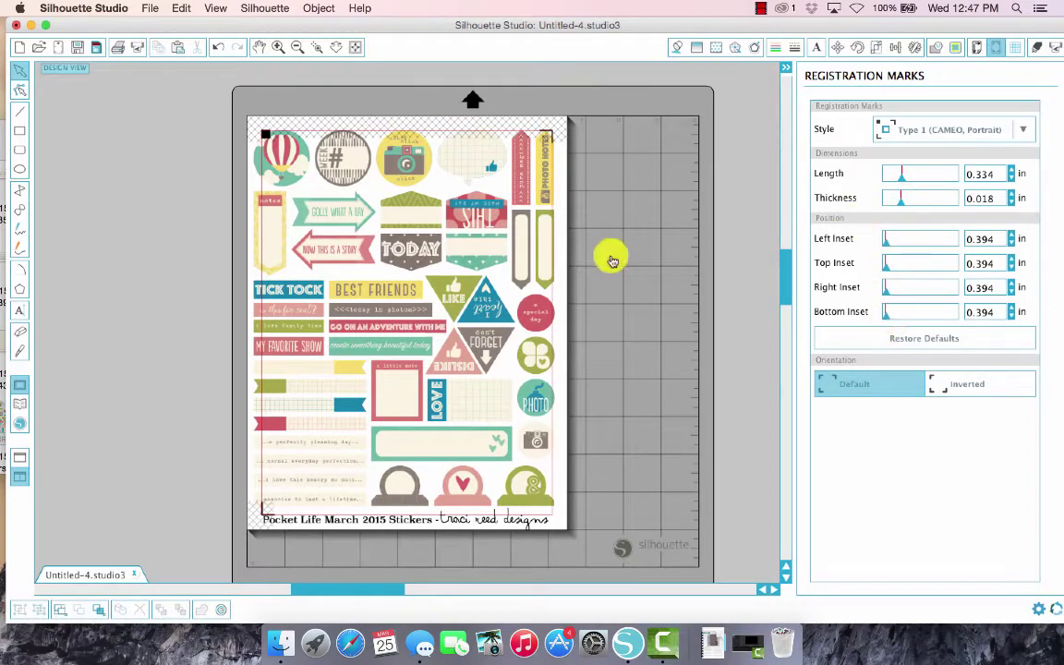
{"action": "left_click", "coordinate": [522, 485]}
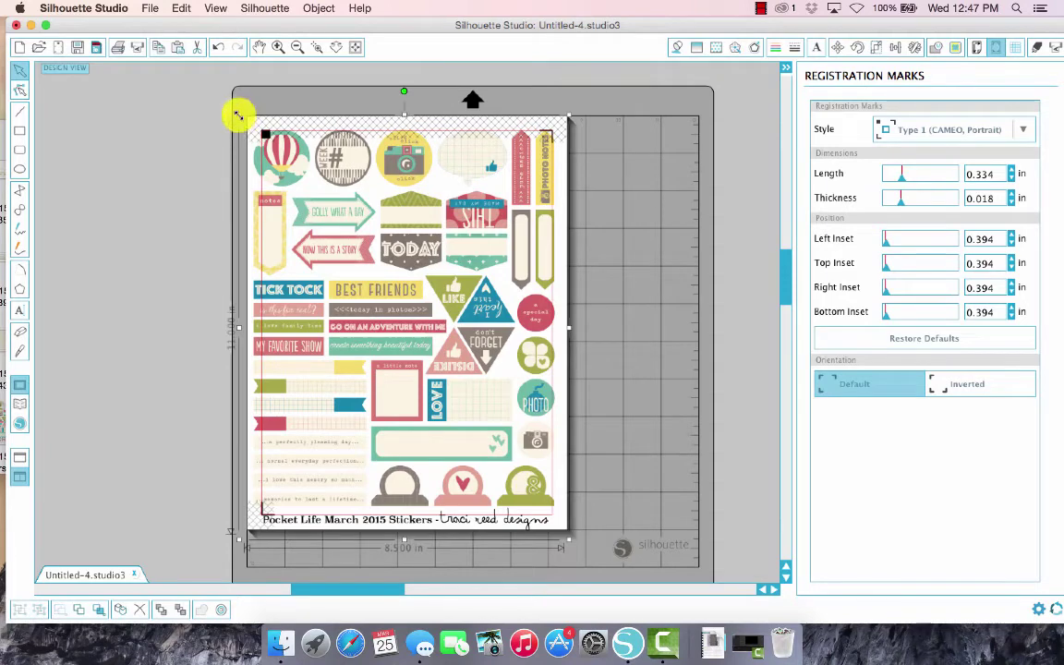
- Shrink the sticker sheet to about 8.04 in wide and nudge it inside the marks
{"action": "left_click_drag", "start_coordinate": [239, 116], "coordinate": [261, 135]}
{"action": "left_click_drag", "start_coordinate": [418, 201], "coordinate": [410, 194]}
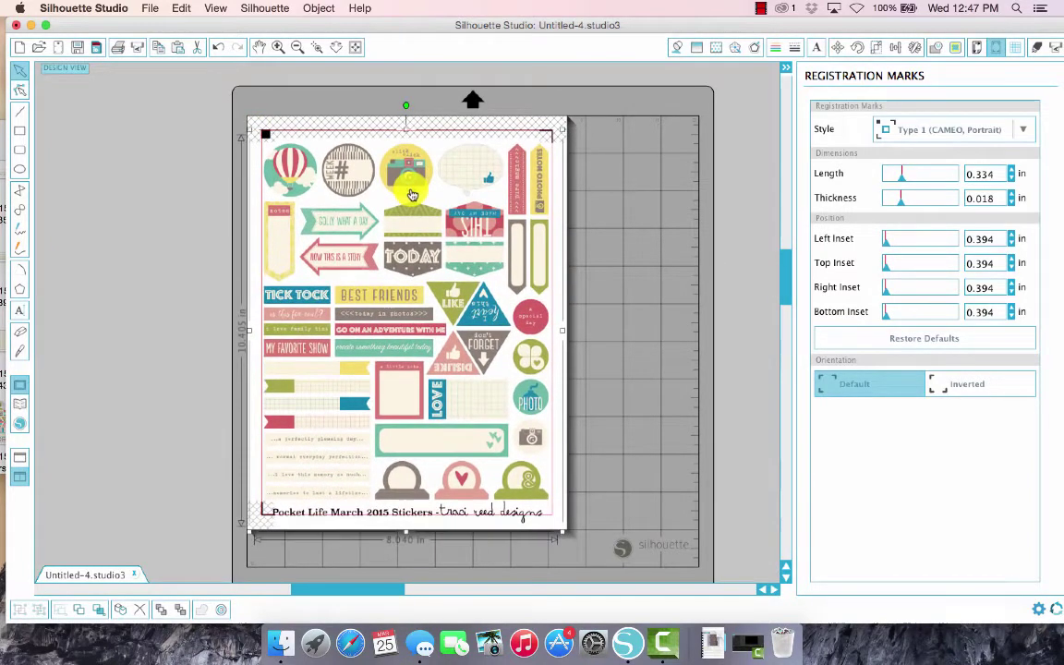
- Draw a trace area enclosing all the stickers on the sheet
{"action": "left_click", "coordinate": [959, 53]}
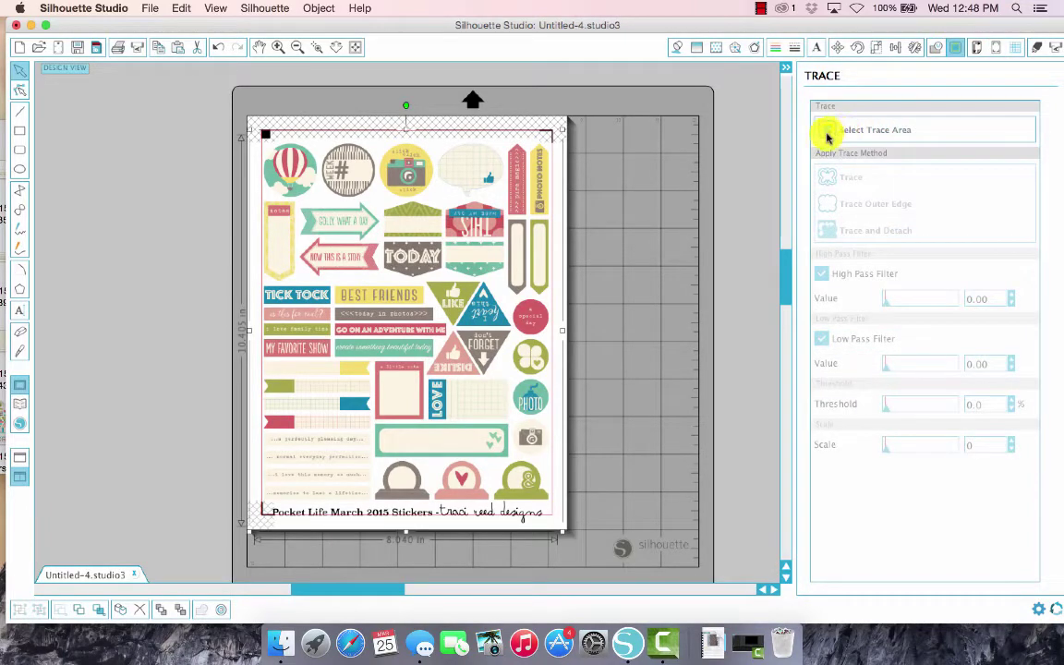
{"action": "left_click", "coordinate": [829, 137]}
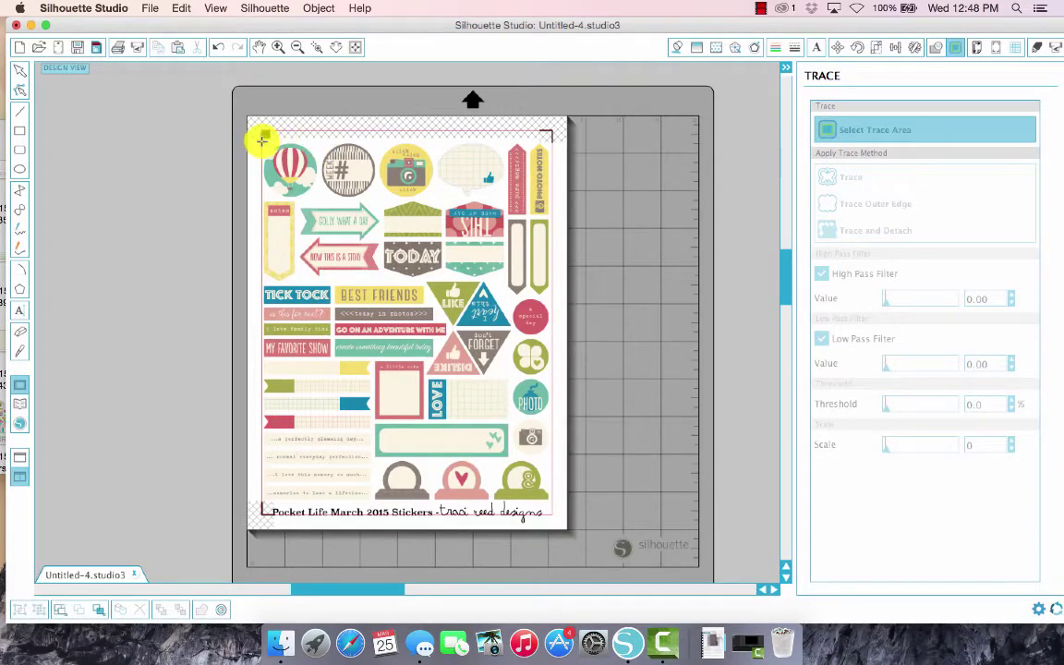
{"action": "mouse_move", "coordinate": [262, 139]}
{"action": "left_mouse_down"}
{"action": "mouse_move", "coordinate": [409, 266]}
{"action": "mouse_move", "coordinate": [551, 340]}
{"action": "mouse_move", "coordinate": [551, 508]}
{"action": "left_mouse_up"}
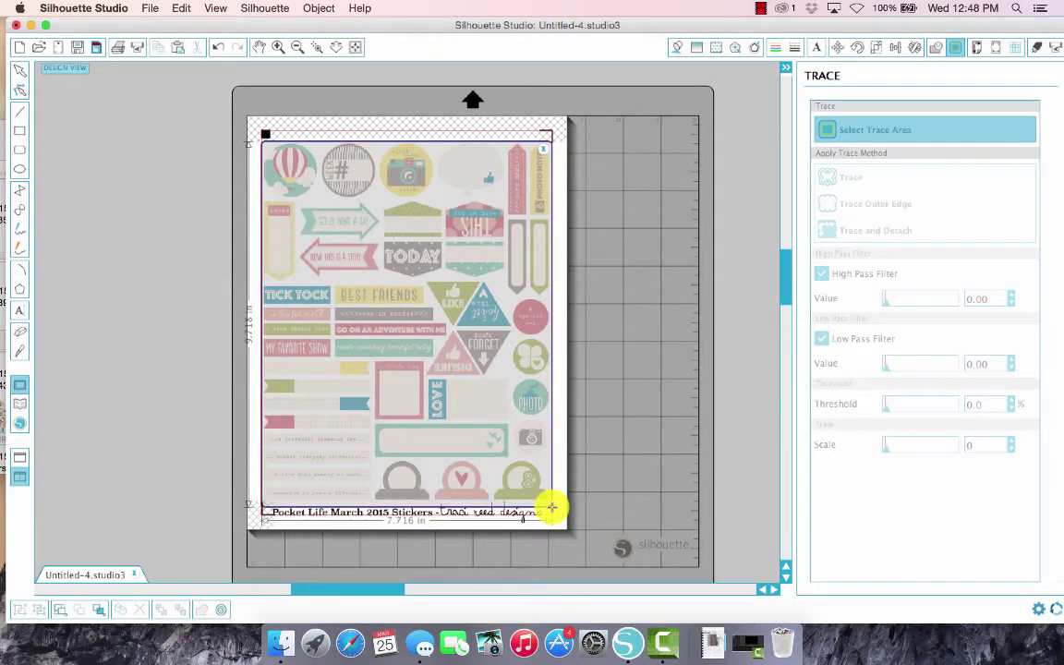
{"action": "left_click_drag", "start_coordinate": [552, 507], "coordinate": [551, 502]}
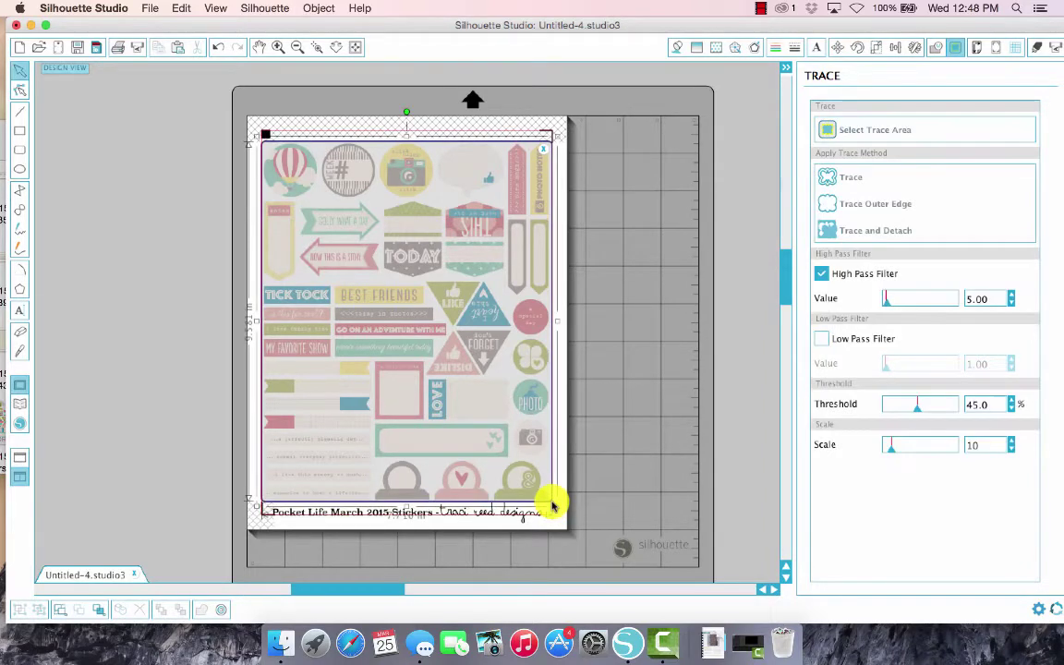
- Turn off High Pass Filter, raise the threshold to 100, and trace the outer edges
{"action": "left_click", "coordinate": [821, 274]}
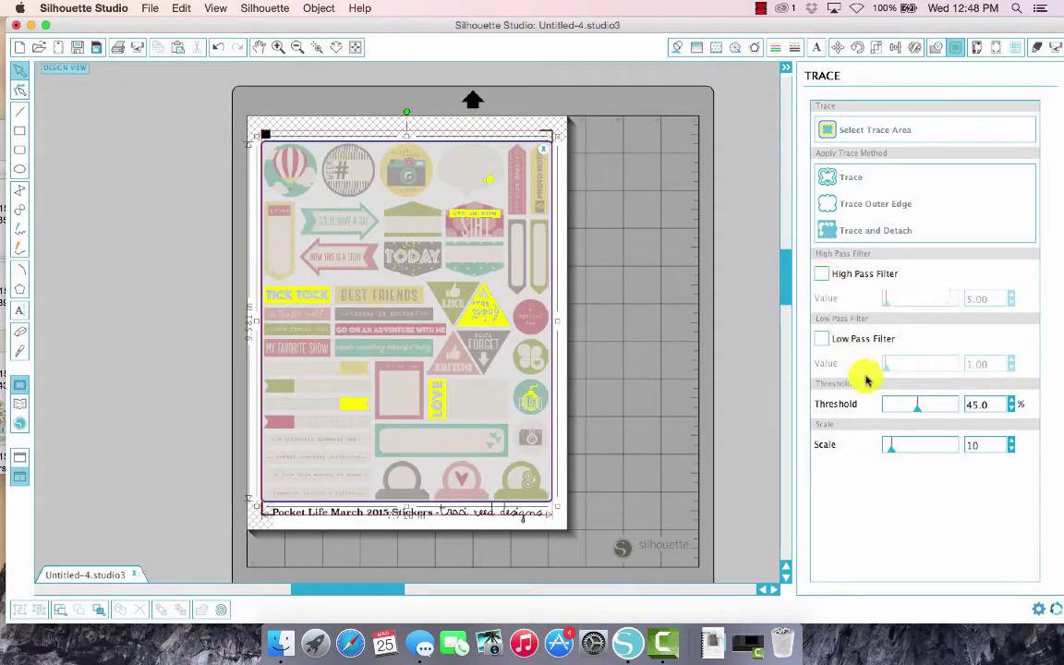
{"action": "left_click", "coordinate": [915, 409]}
{"action": "left_click_drag", "start_coordinate": [957, 413], "coordinate": [990, 408]}
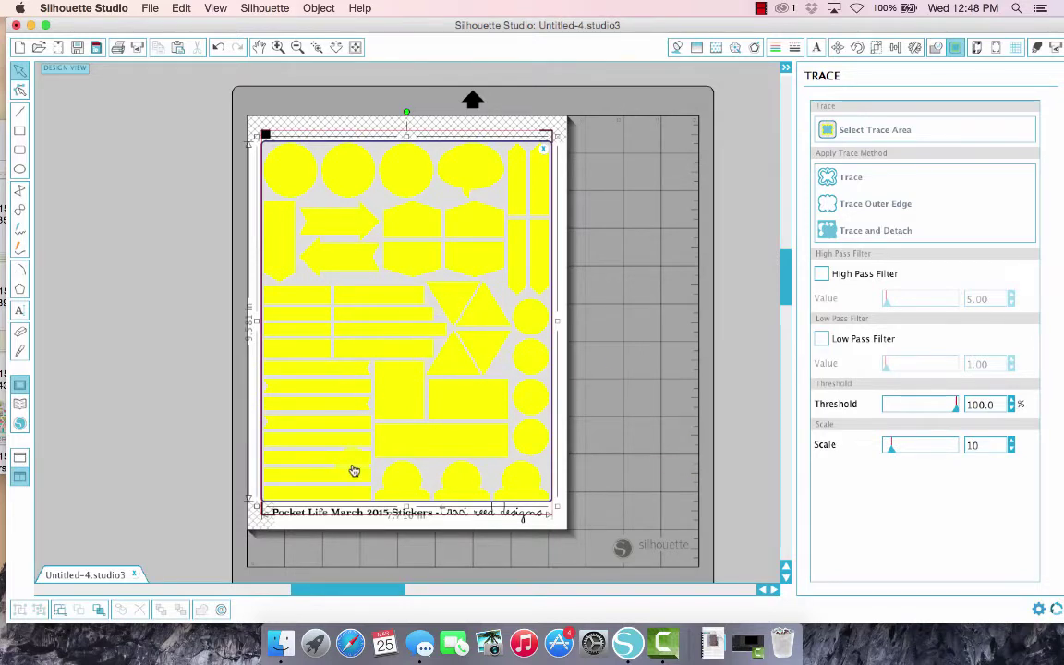
{"action": "left_click", "coordinate": [875, 204]}
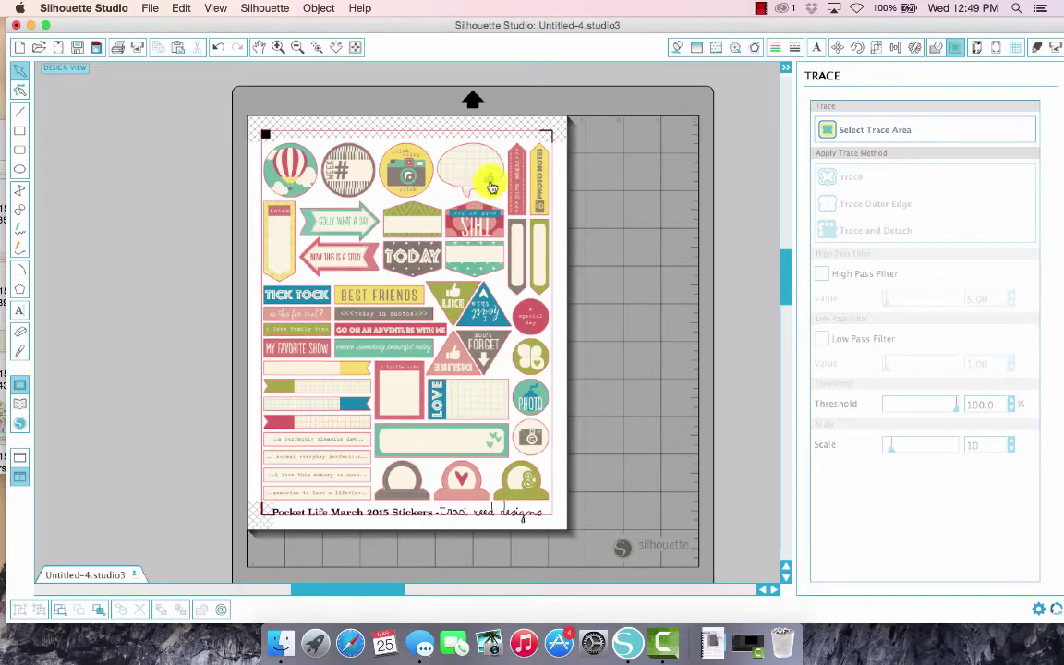
{"action": "mouse_move", "coordinate": [501, 166]}
{"action": "left_mouse_down"}
{"action": "mouse_move", "coordinate": [528, 173]}
{"action": "mouse_move", "coordinate": [689, 147]}
{"action": "mouse_move", "coordinate": [801, 169]}
{"action": "mouse_move", "coordinate": [718, 163]}
{"action": "mouse_move", "coordinate": [738, 160]}
{"action": "left_mouse_up"}
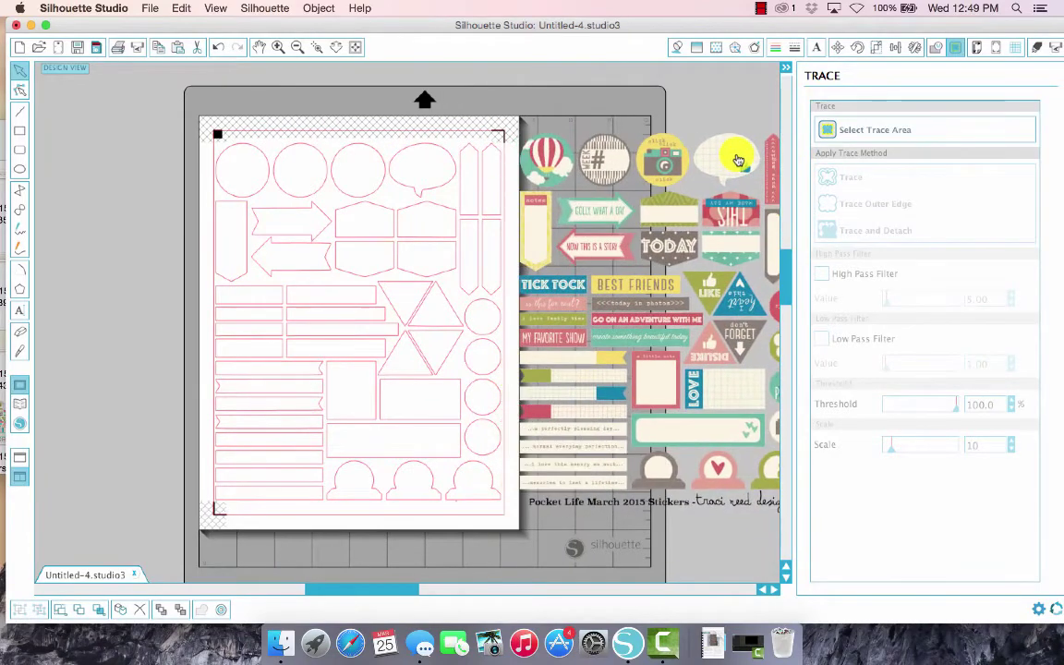
{"action": "key", "text": "super+z"}
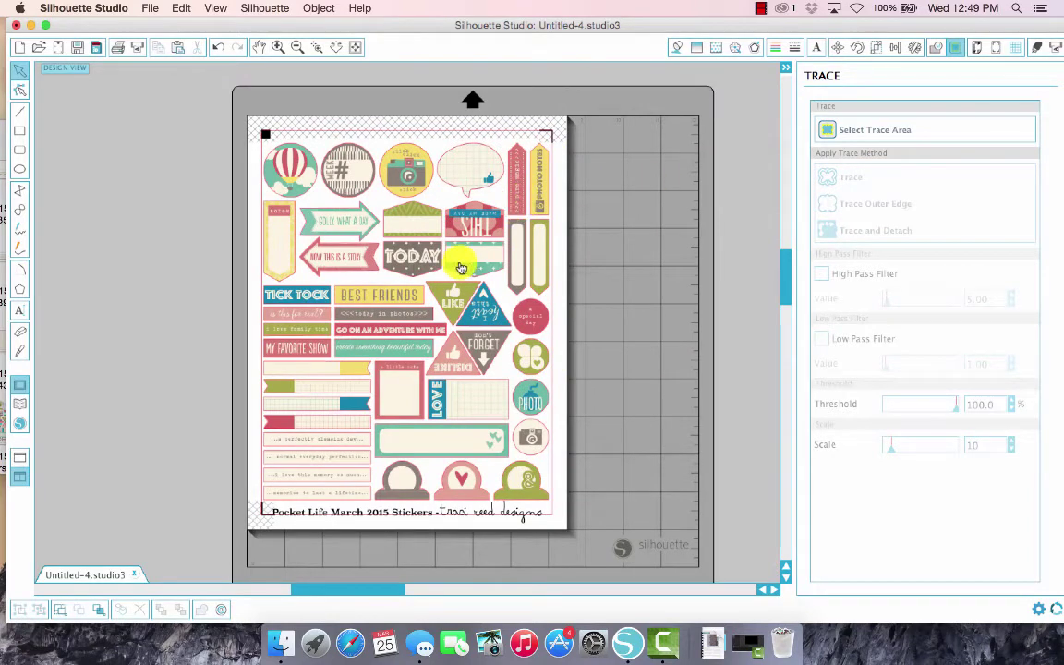
- Open the print options for the sticker sheet, review them, and close the dialog
{"action": "left_click", "coordinate": [118, 52]}
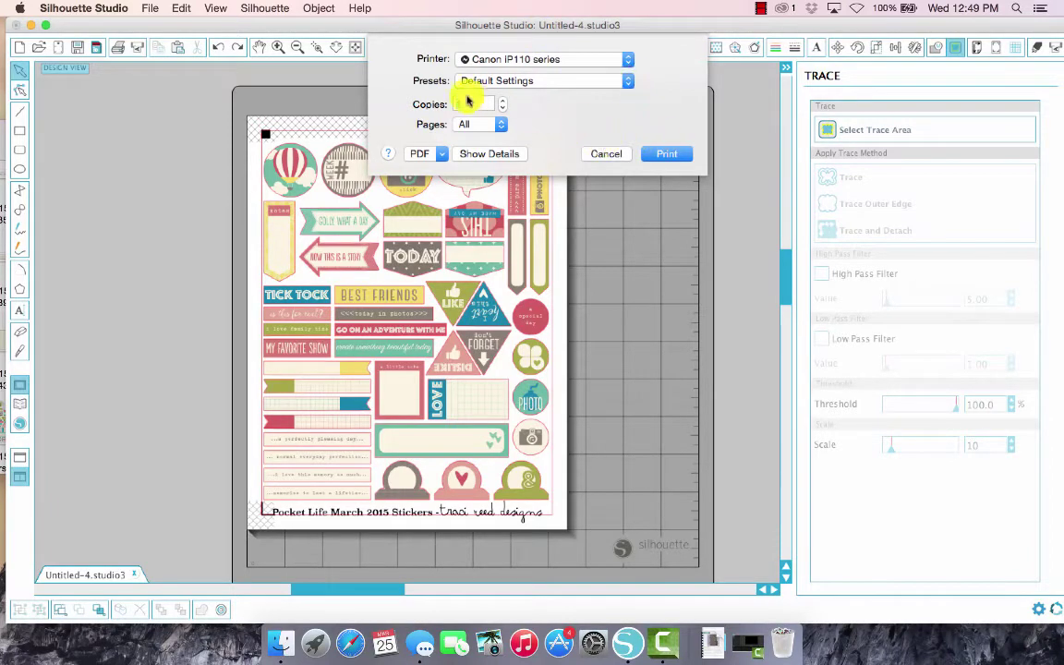
{"action": "left_click", "coordinate": [610, 154]}
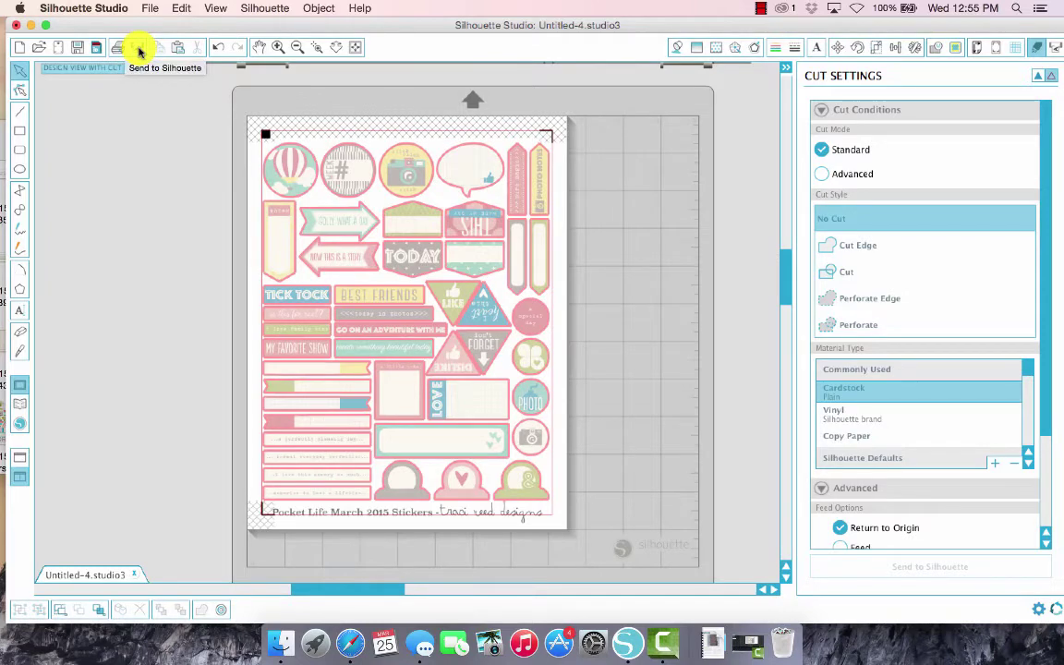
- Try sending the job to the cutter, then go back to the cut settings
{"action": "left_click", "coordinate": [139, 50]}
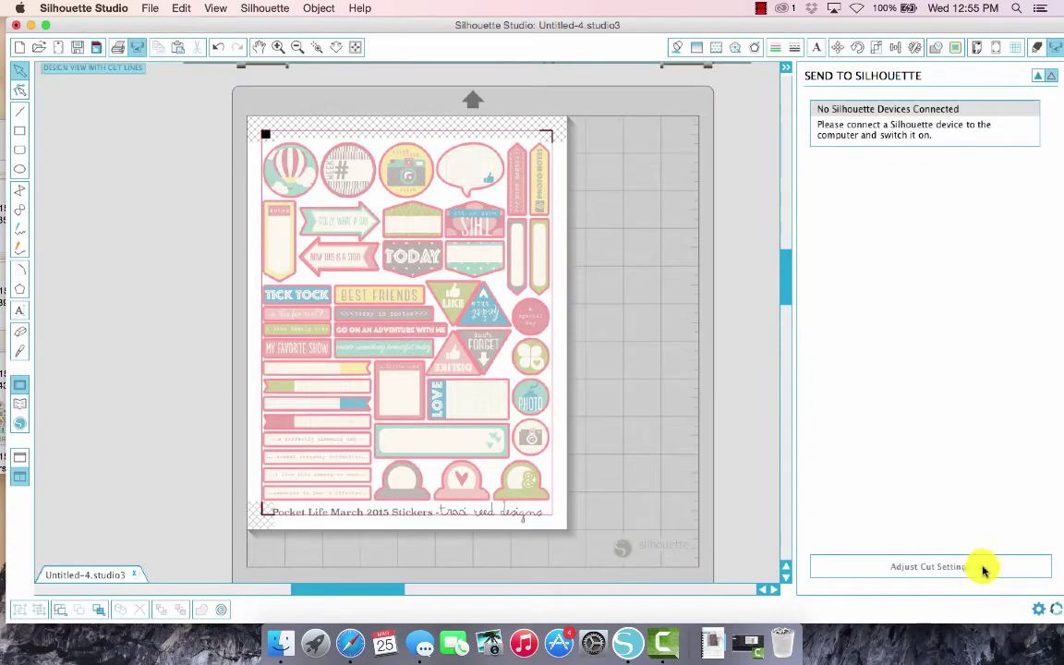
{"action": "left_click", "coordinate": [985, 570]}
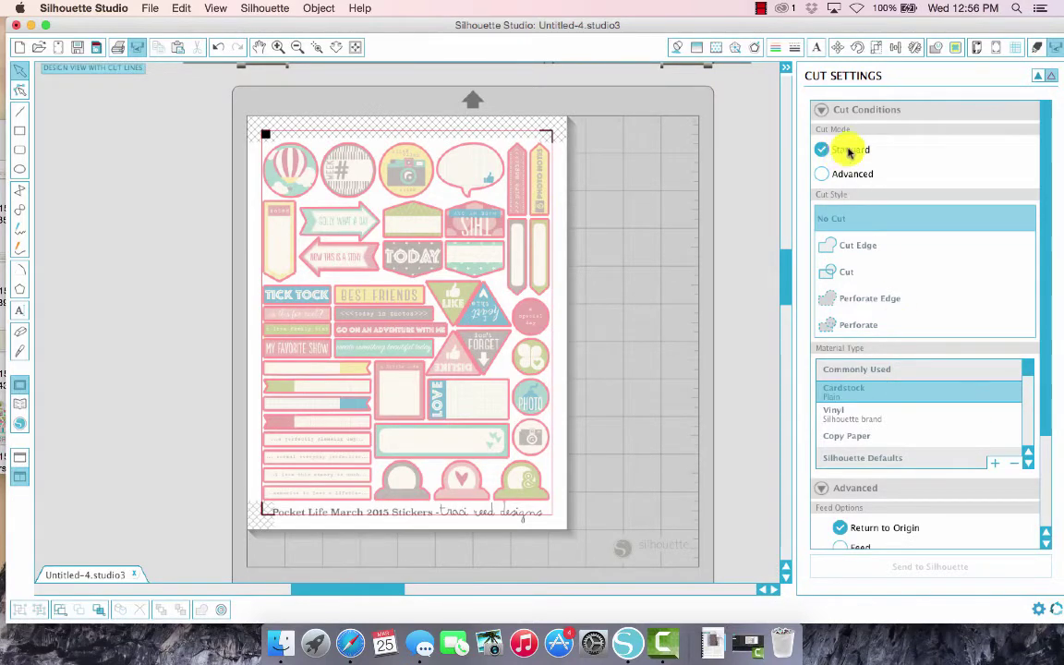
- Collapse the Cut Conditions and Advanced sections of the cut settings
{"action": "left_click", "coordinate": [822, 110]}
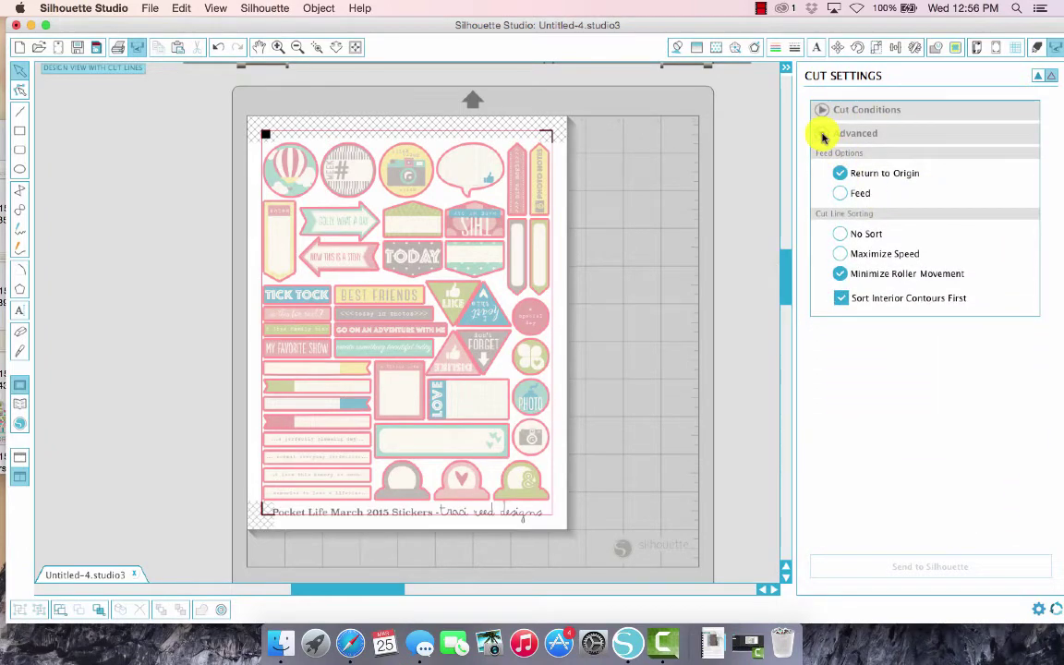
{"action": "left_click", "coordinate": [823, 135]}
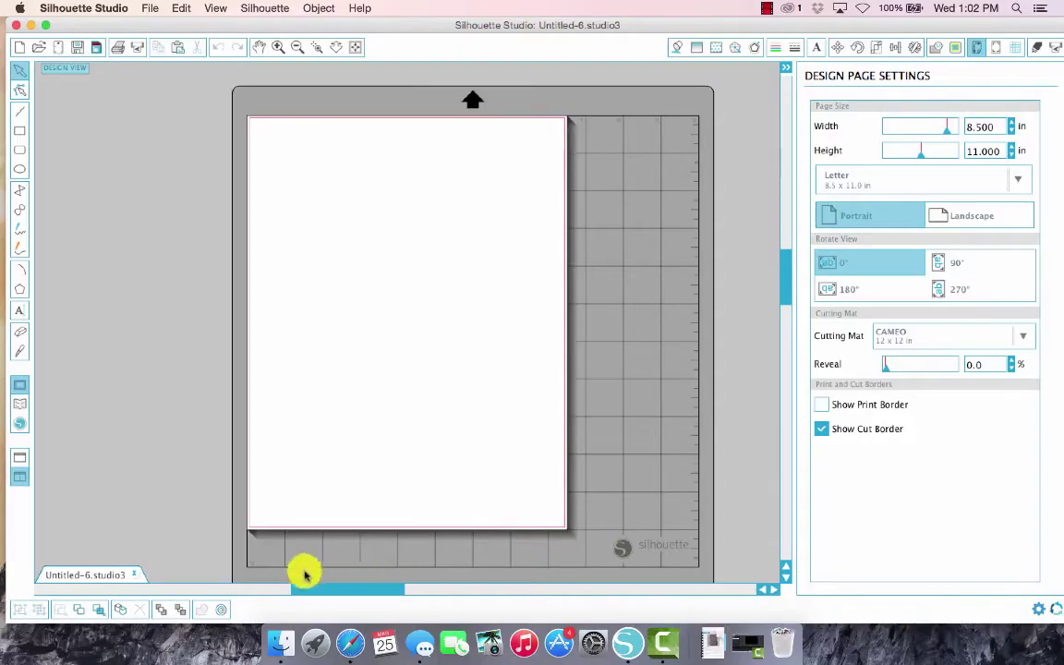
- Place the MY FAVORITE SHOW and text-strip stickers from the Stickers folder on the page
{"action": "left_click", "coordinate": [281, 645]}
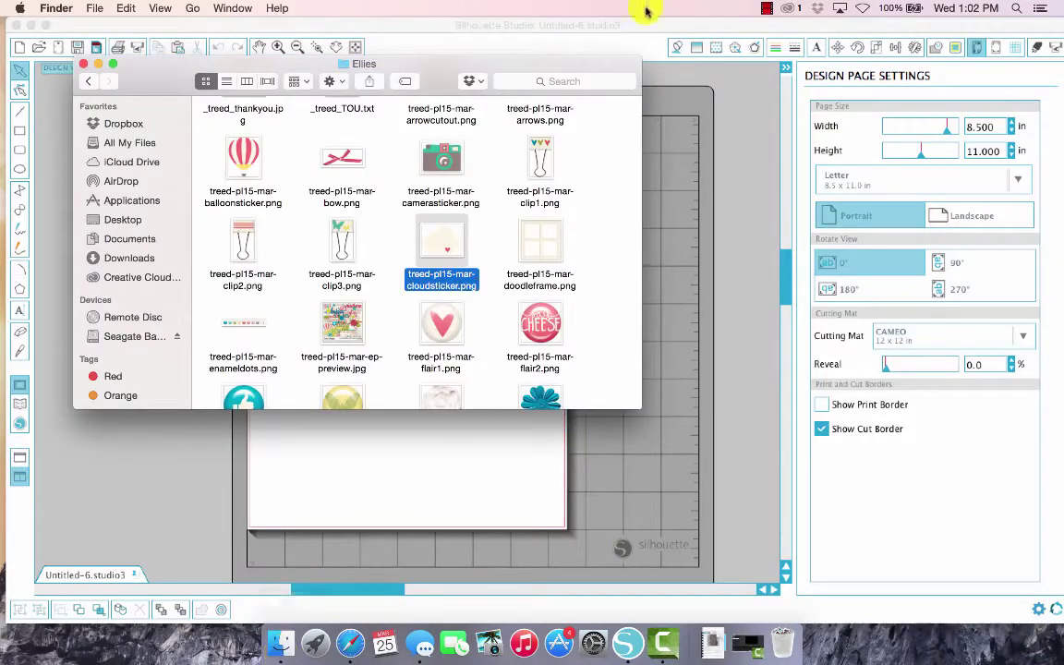
{"action": "left_click", "coordinate": [88, 80]}
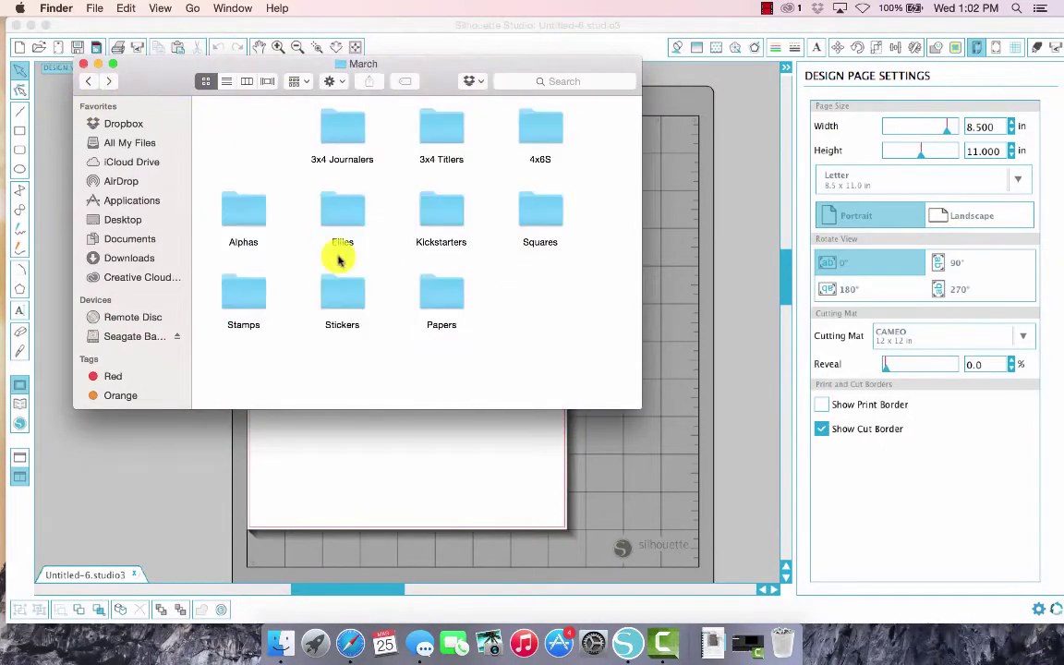
{"action": "double_click", "coordinate": [337, 291]}
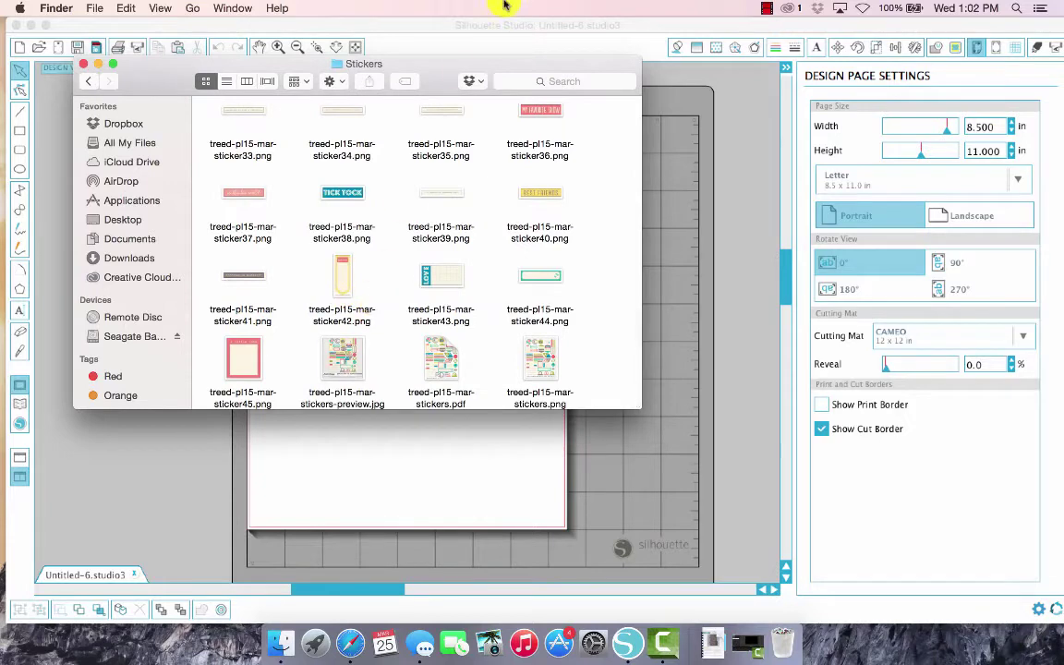
{"action": "left_click_drag", "start_coordinate": [440, 69], "coordinate": [35, 96]}
{"action": "left_click_drag", "start_coordinate": [143, 136], "coordinate": [409, 219]}
{"action": "left_click_drag", "start_coordinate": [53, 222], "coordinate": [368, 325]}
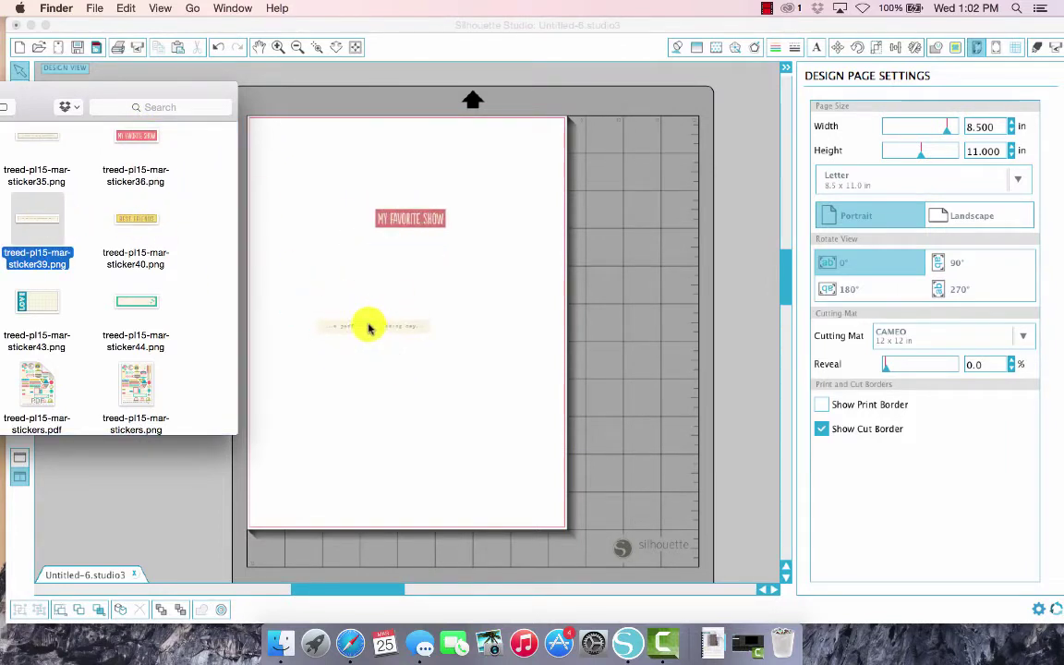
{"action": "left_click", "coordinate": [381, 211]}
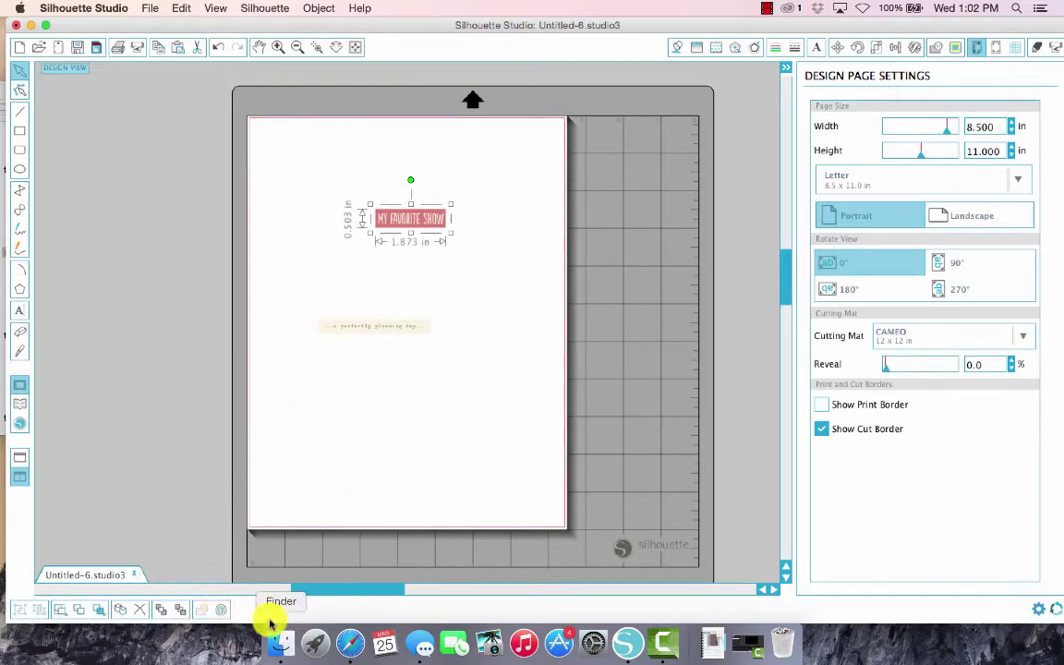
- Add the TODAY square card from Squares and a tag image from Ellies
{"action": "left_click", "coordinate": [284, 647]}
{"action": "left_click_drag", "start_coordinate": [178, 100], "coordinate": [546, 47]}
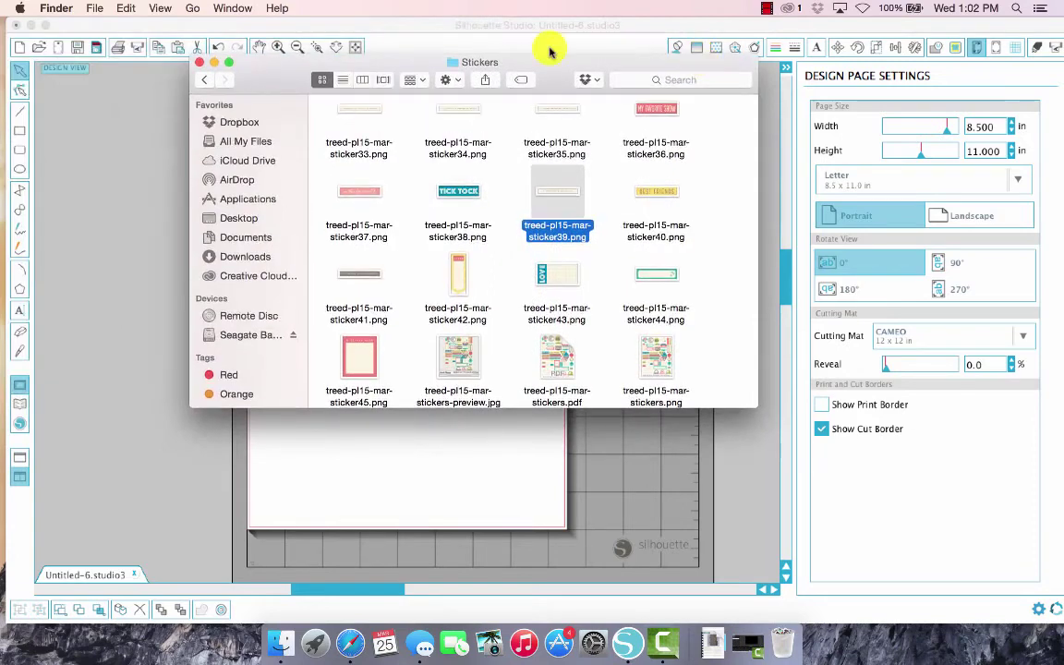
{"action": "left_click", "coordinate": [205, 80]}
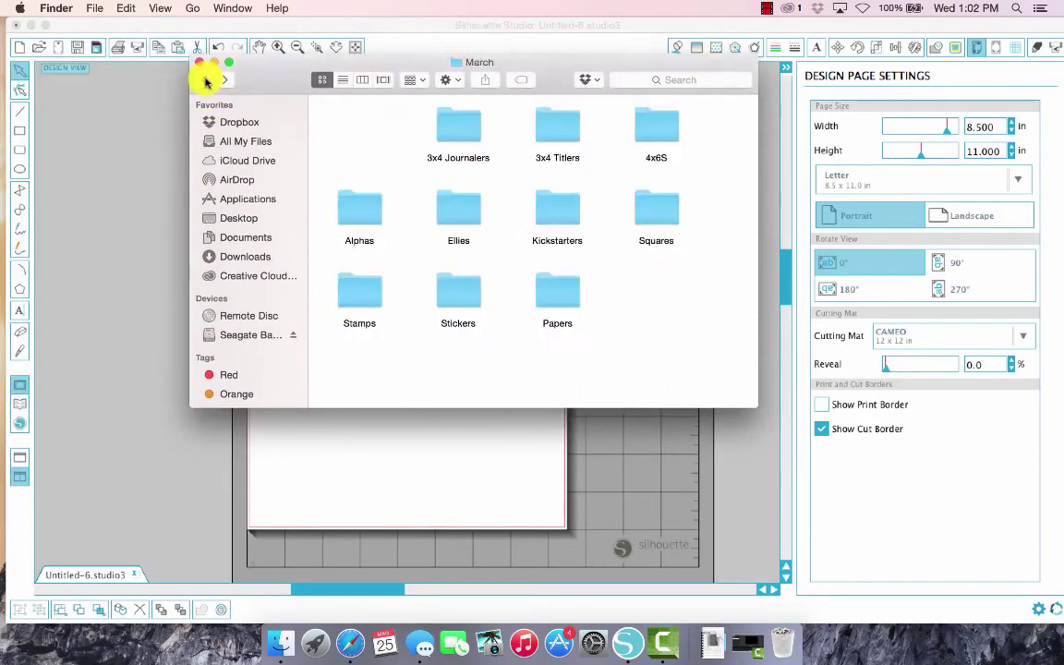
{"action": "double_click", "coordinate": [659, 208]}
{"action": "left_click_drag", "start_coordinate": [458, 277], "coordinate": [354, 447]}
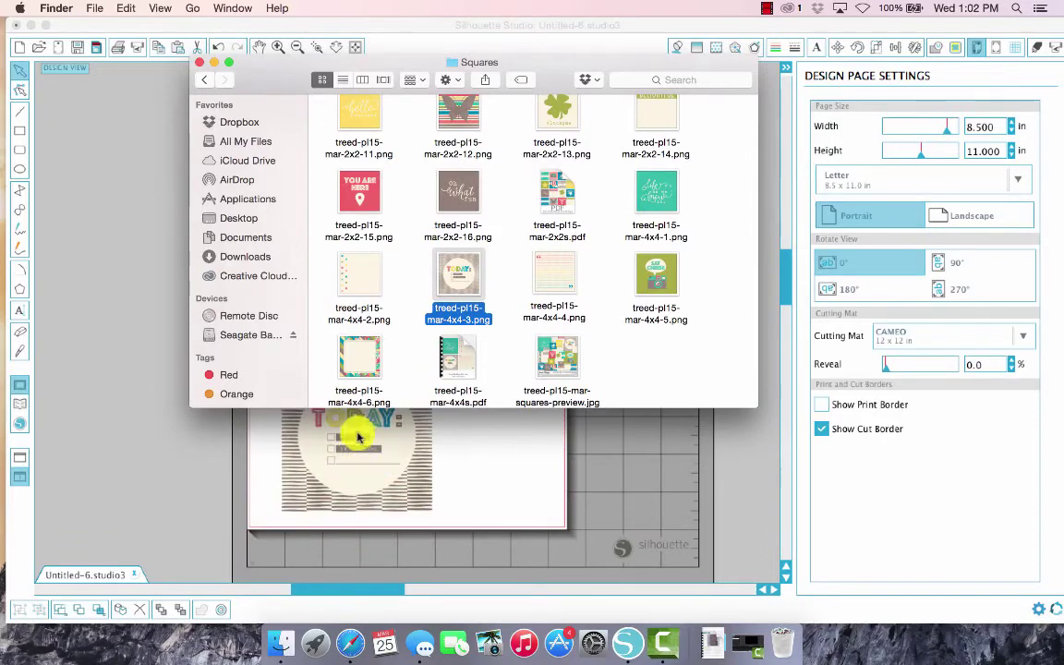
{"action": "left_click", "coordinate": [205, 79]}
{"action": "double_click", "coordinate": [445, 214]}
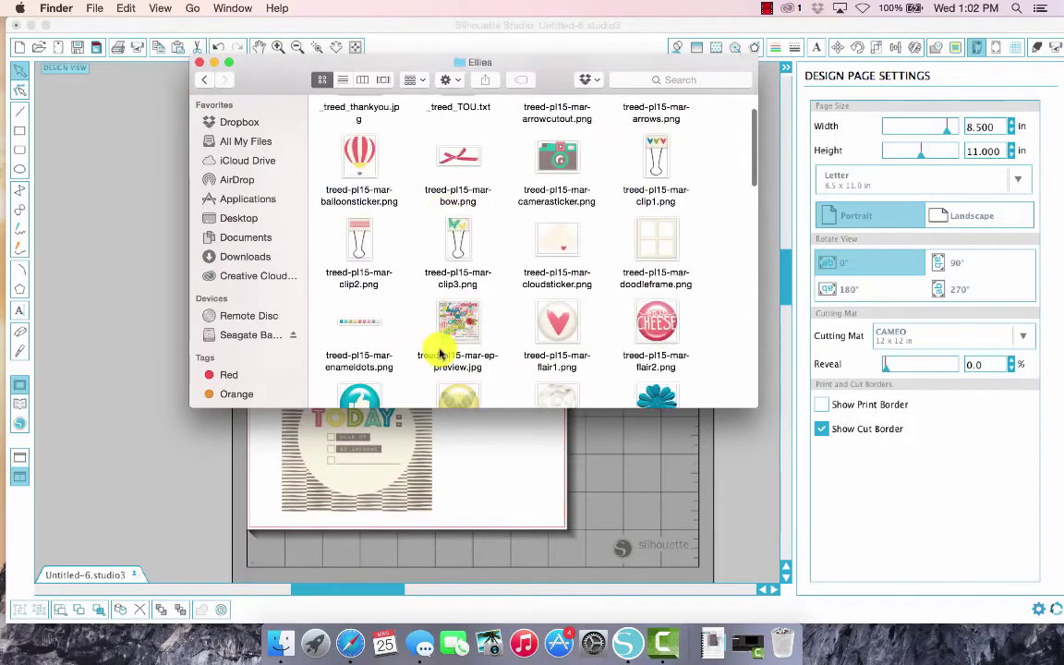
{"action": "scroll", "coordinate": [440, 353], "scroll_direction": "down", "scroll_amount": 5}
{"action": "scroll", "coordinate": [435, 349], "scroll_direction": "up", "scroll_amount": 5}
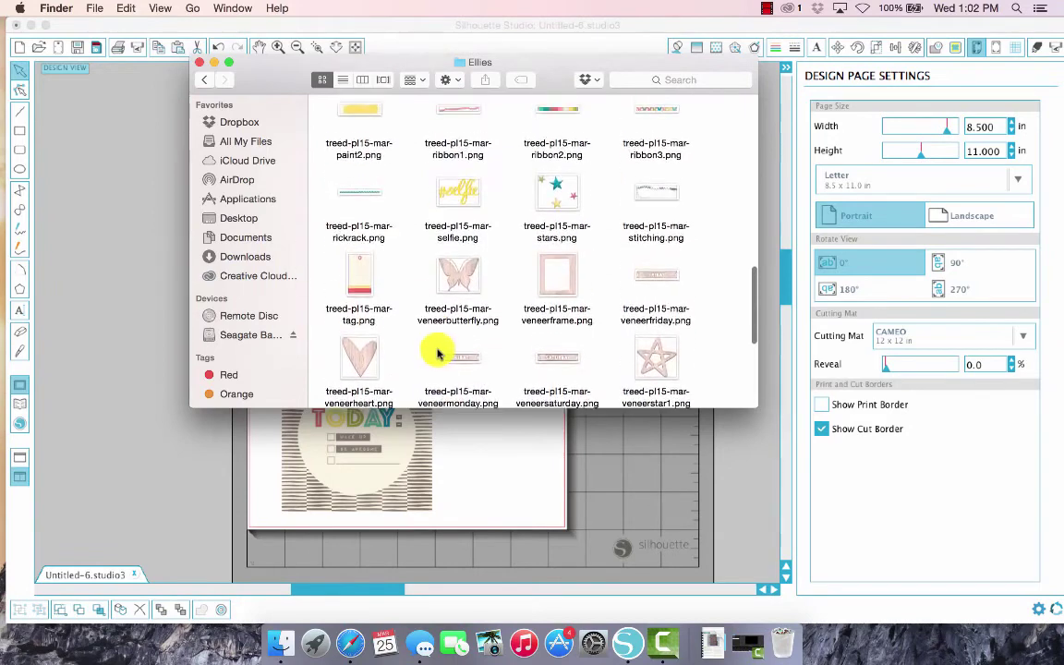
{"action": "left_click_drag", "start_coordinate": [368, 282], "coordinate": [504, 451]}
- Reposition the MY FAVORITE SHOW sticker beside the text strip
{"action": "left_click", "coordinate": [679, 496]}
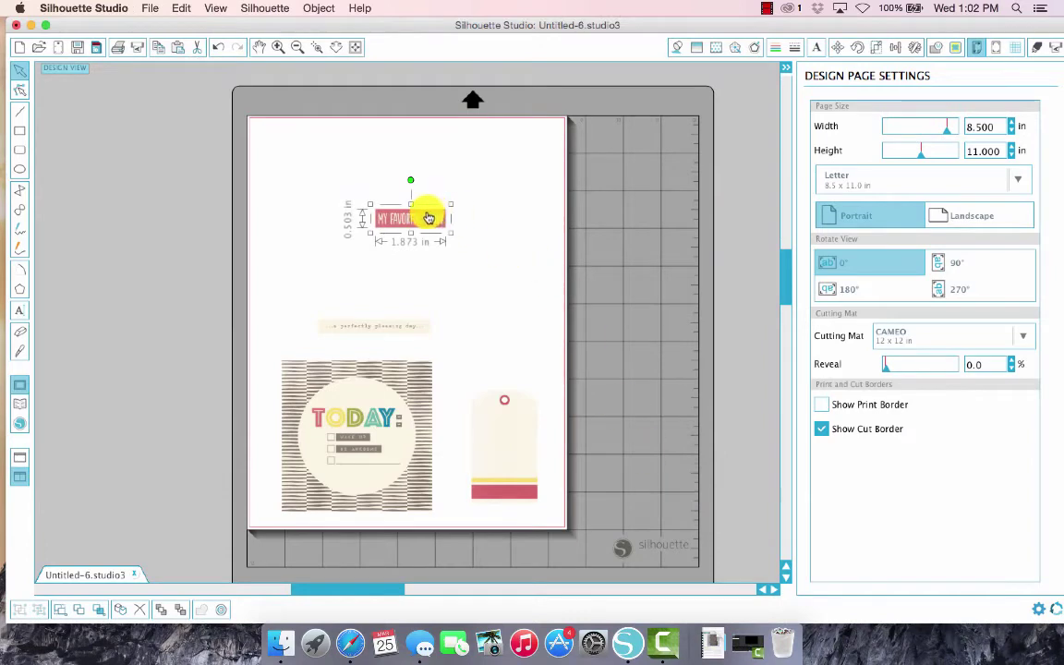
{"action": "left_click_drag", "start_coordinate": [434, 223], "coordinate": [523, 377]}
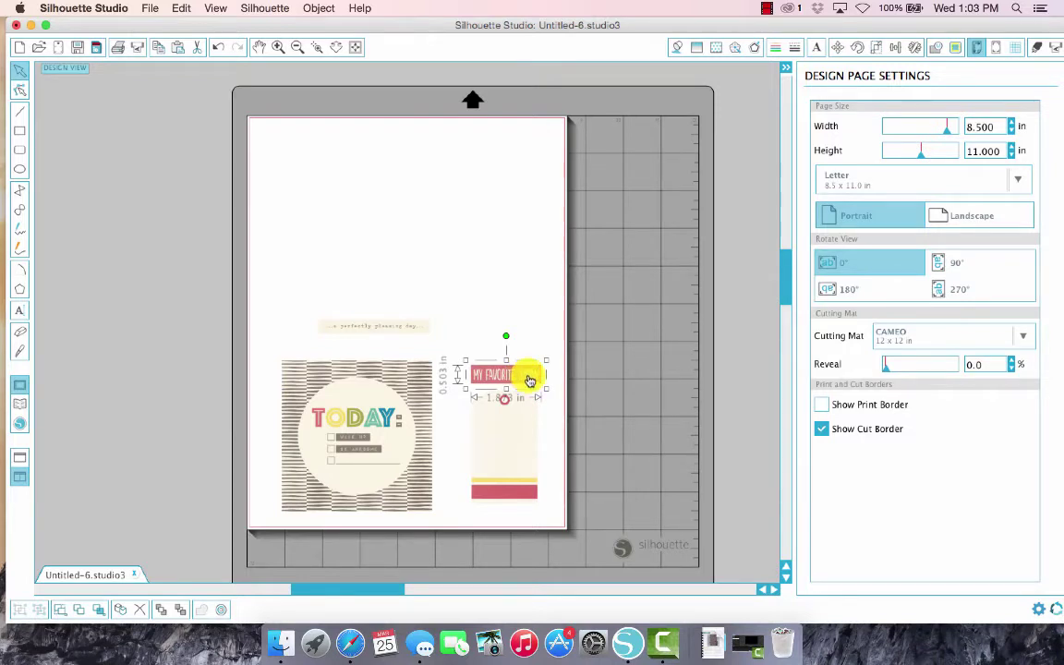
{"action": "left_click_drag", "start_coordinate": [529, 380], "coordinate": [329, 309]}
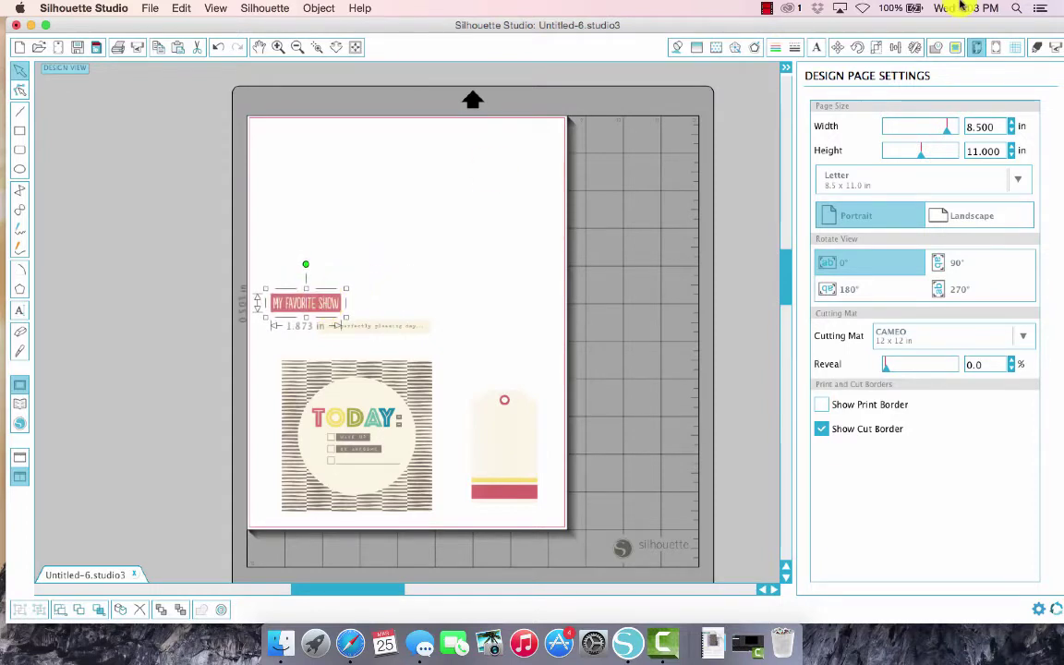
- Close Untitled-6 without saving and set the new page size to Automatic
{"action": "left_click", "coordinate": [136, 576]}
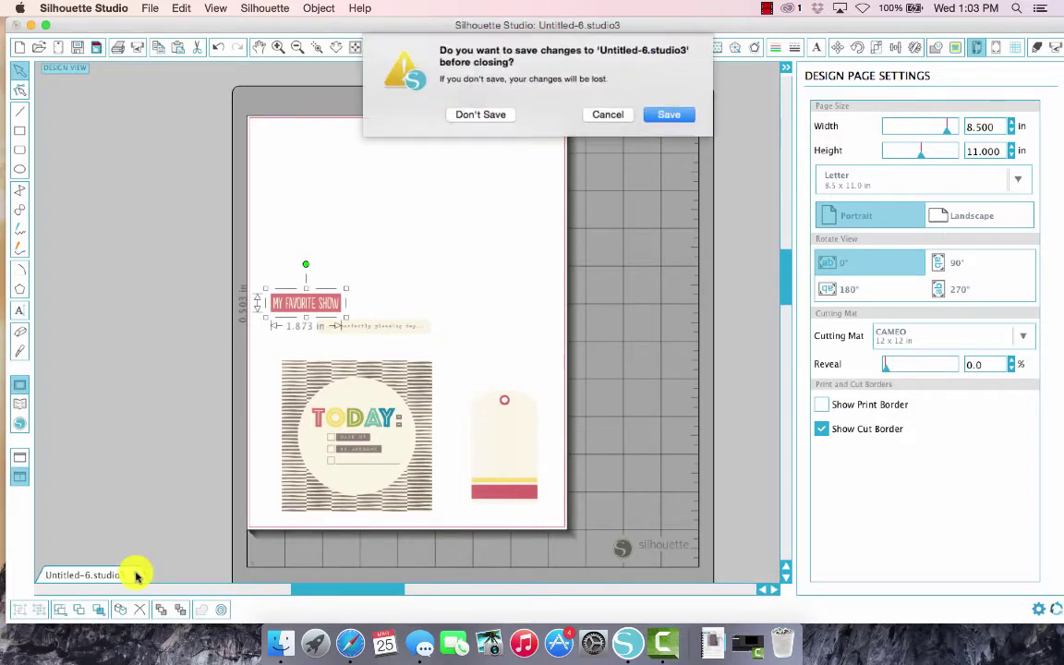
{"action": "left_click", "coordinate": [473, 116]}
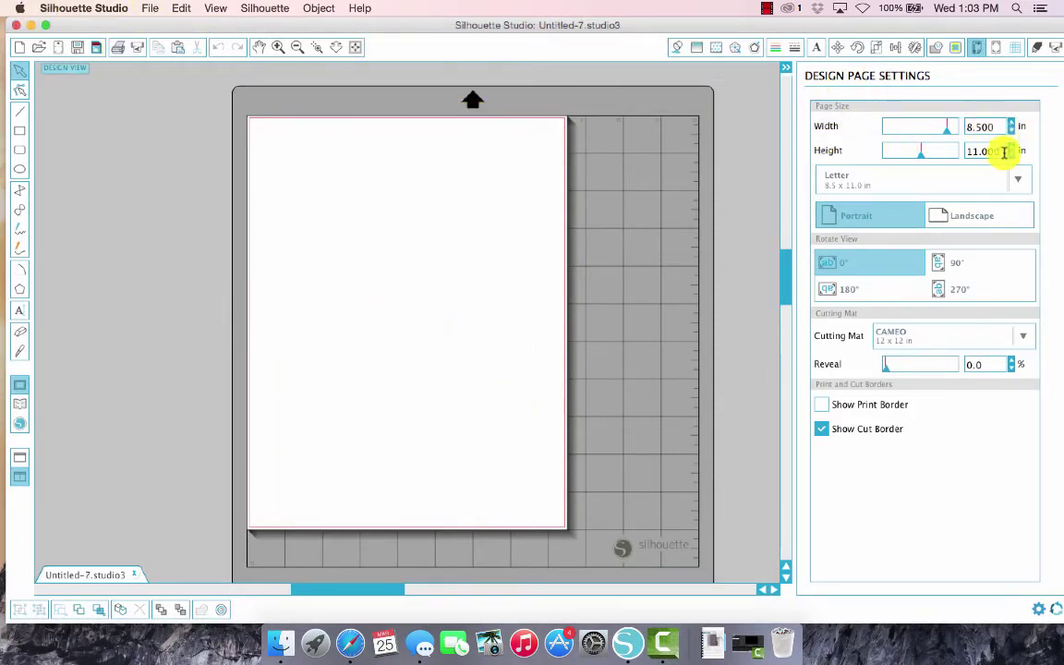
{"action": "left_click", "coordinate": [1017, 179]}
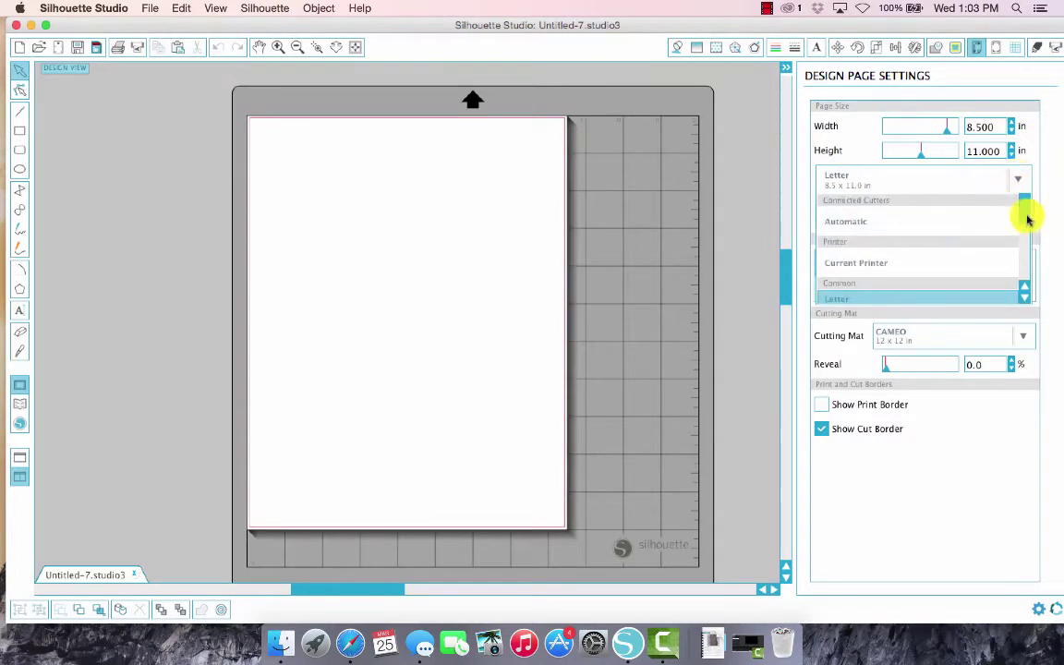
{"action": "left_click", "coordinate": [924, 224]}
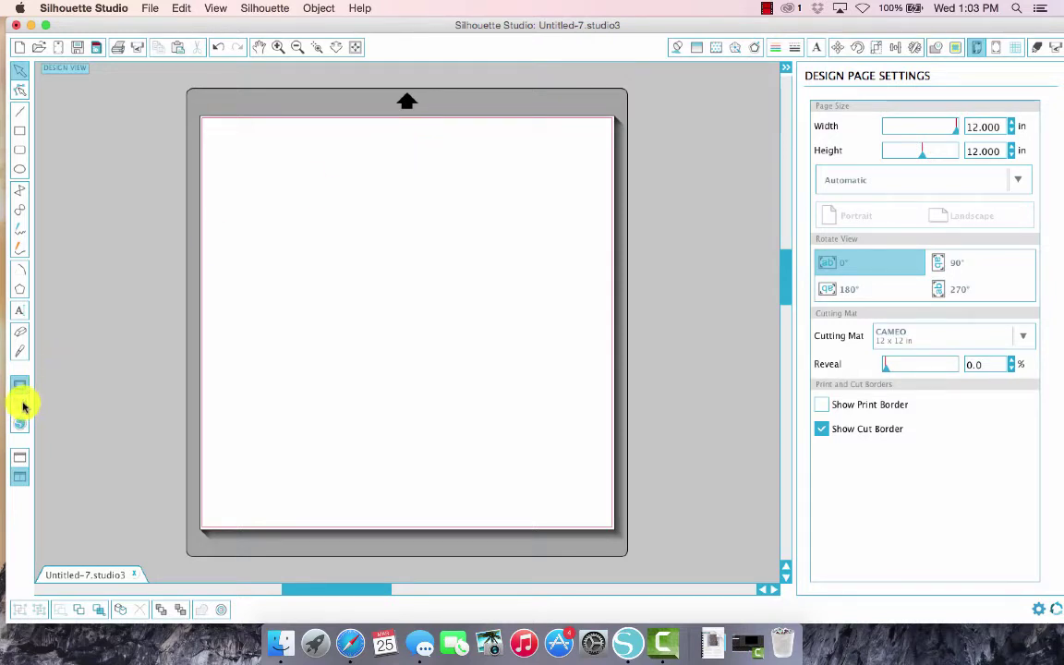
- Open the scalloped heart design from the library onto the mat and select it
{"action": "left_click", "coordinate": [22, 404]}
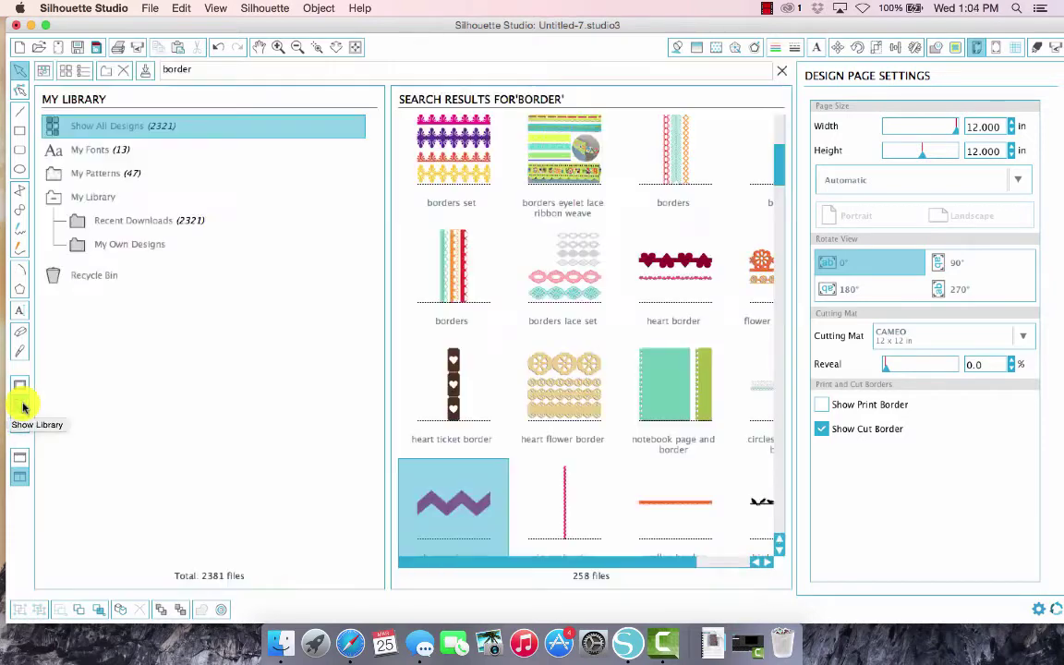
{"action": "scroll", "coordinate": [878, 231], "scroll_direction": "down", "scroll_amount": 3}
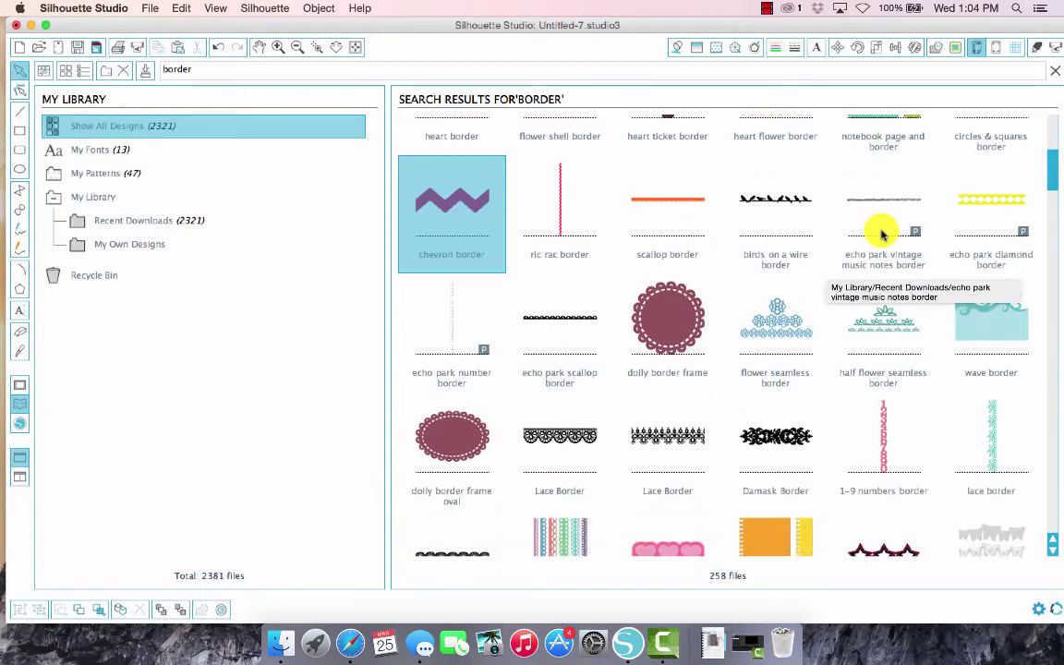
{"action": "scroll", "coordinate": [882, 236], "scroll_direction": "up", "scroll_amount": 3}
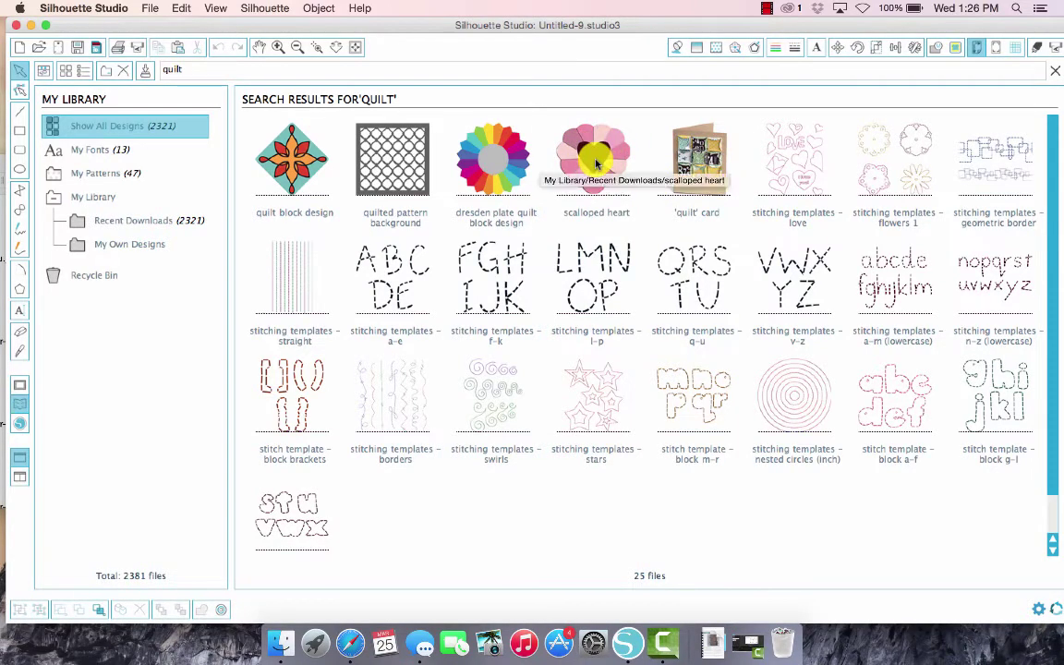
{"action": "left_click", "coordinate": [596, 164]}
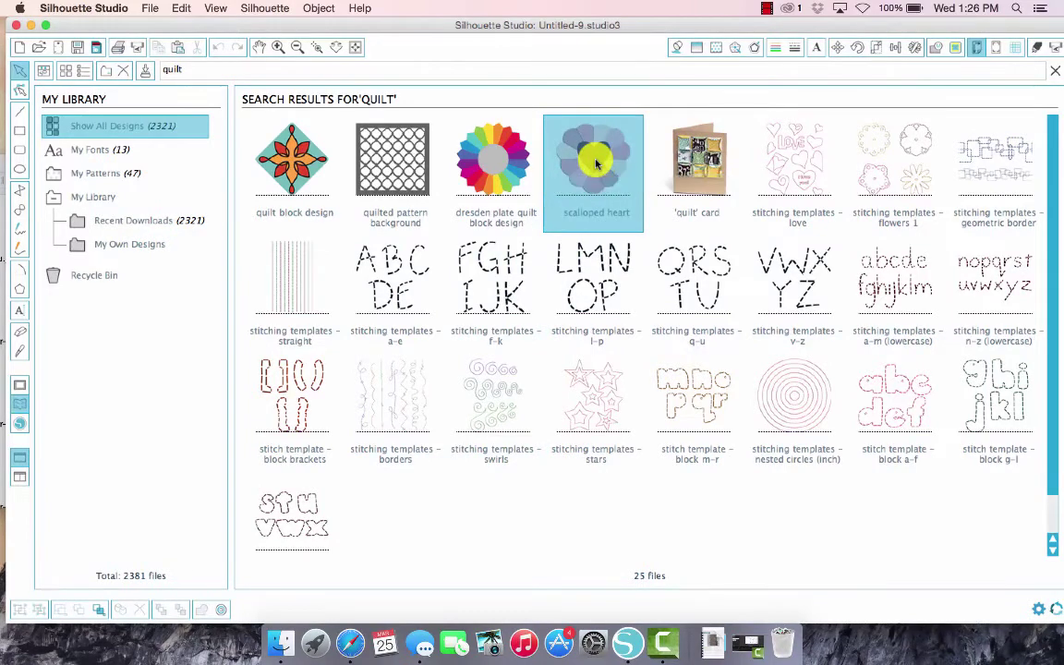
{"action": "double_click", "coordinate": [596, 164]}
{"action": "left_click", "coordinate": [548, 271]}
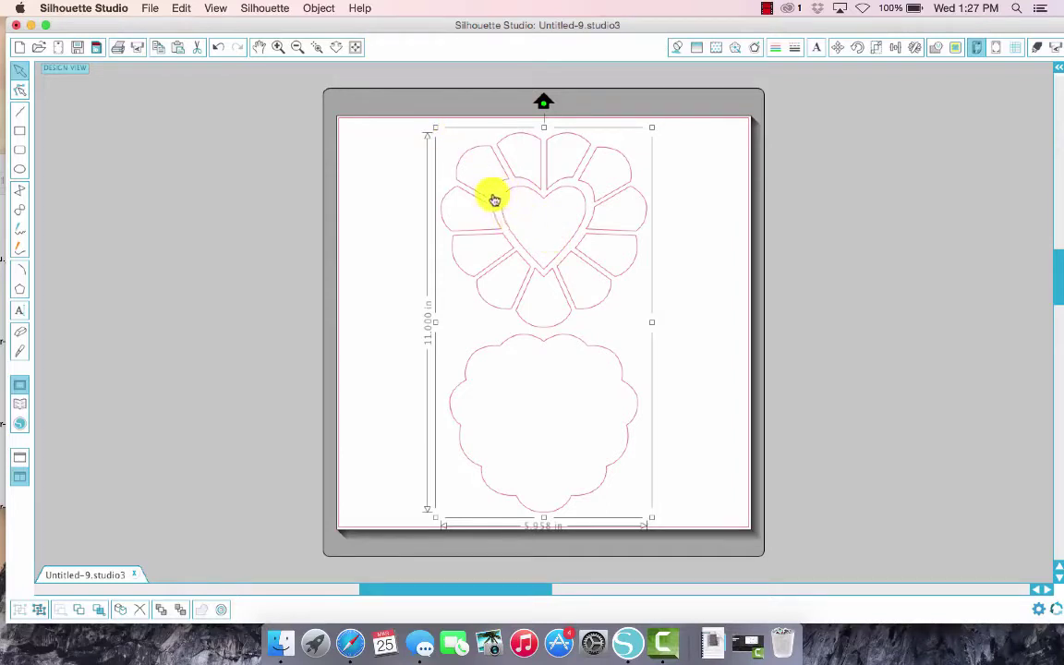
- Move the flower design lower on the mat, undoing an oversized enlargement
{"action": "left_click", "coordinate": [520, 226]}
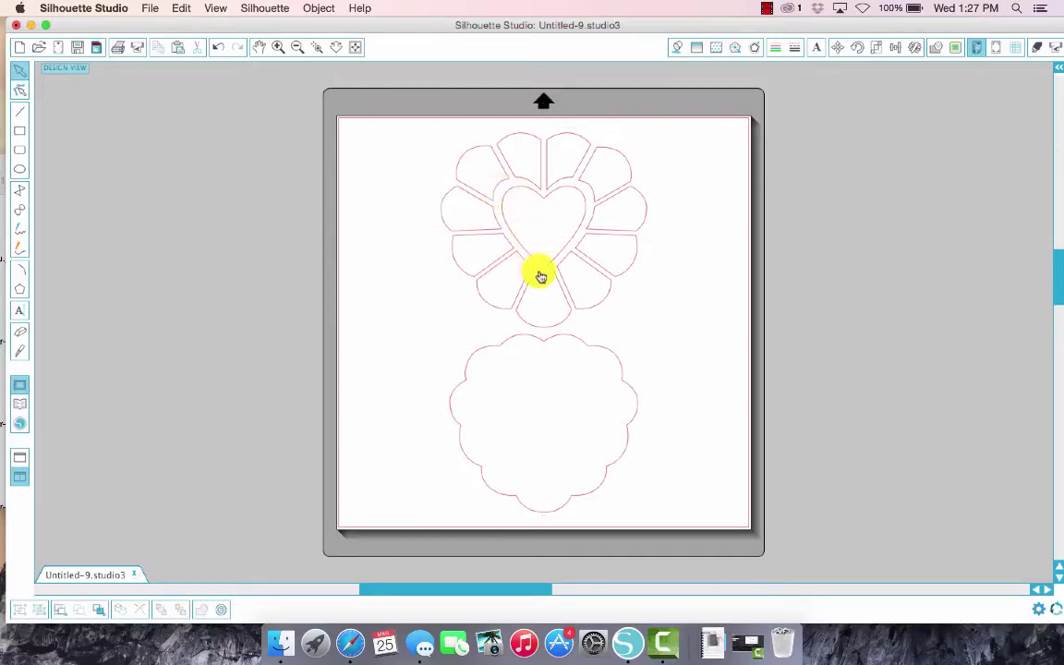
{"action": "left_click_drag", "start_coordinate": [545, 272], "coordinate": [549, 317]}
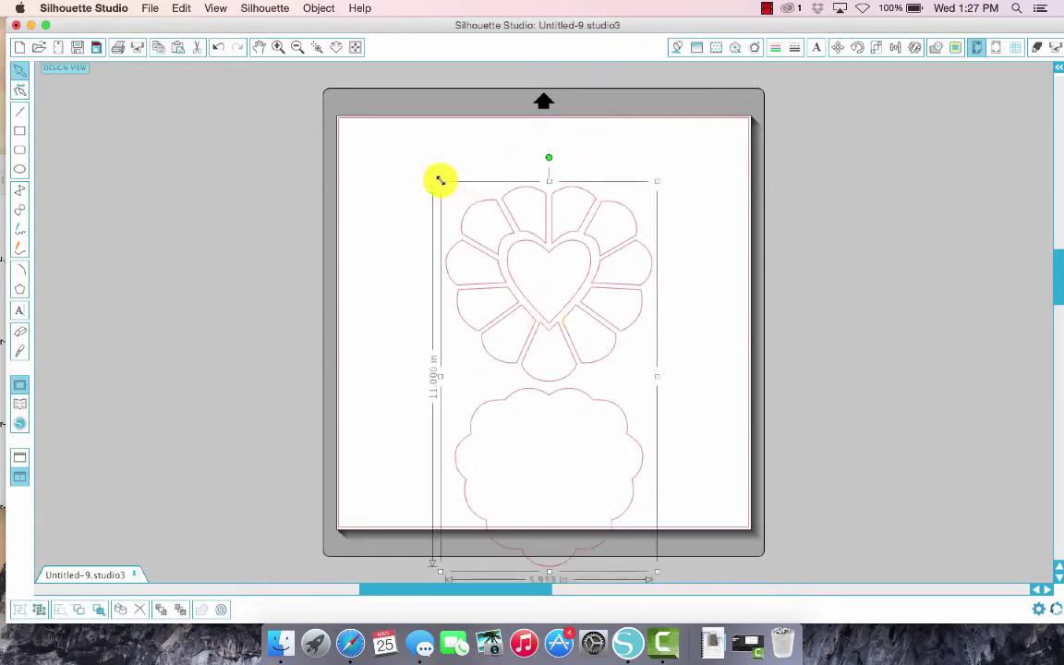
{"action": "left_click_drag", "start_coordinate": [440, 180], "coordinate": [100, 11]}
{"action": "key", "text": "ctrl+z"}
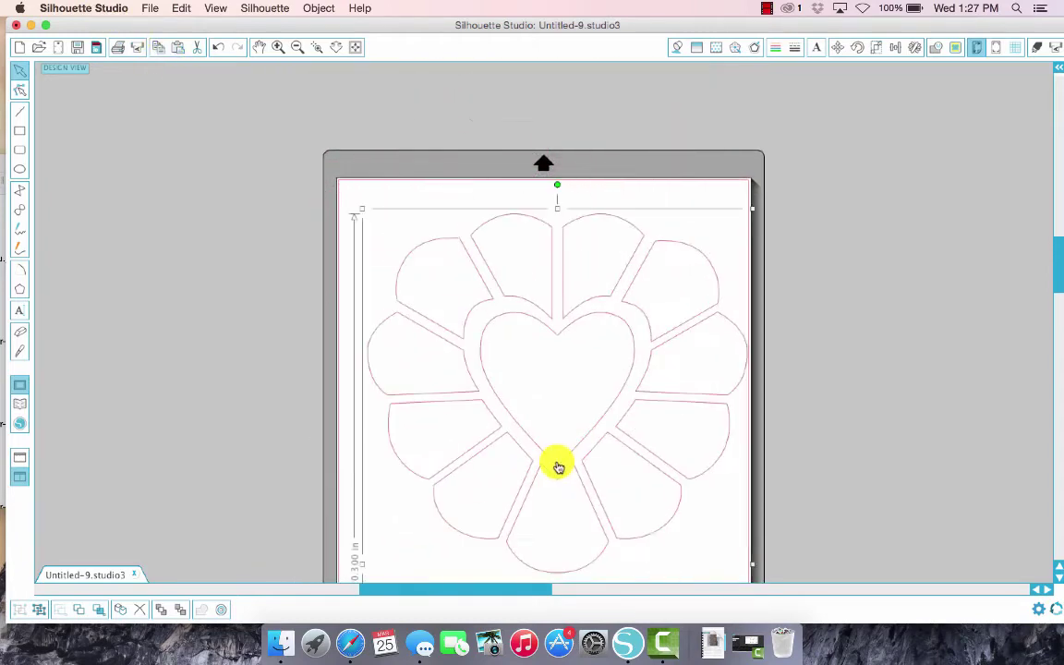
{"action": "mouse_move", "coordinate": [556, 466]}
{"action": "left_mouse_down"}
{"action": "mouse_move", "coordinate": [539, 456]}
{"action": "mouse_move", "coordinate": [545, 469]}
{"action": "left_mouse_up"}
{"action": "scroll", "coordinate": [545, 470], "scroll_direction": "down", "scroll_amount": 1}
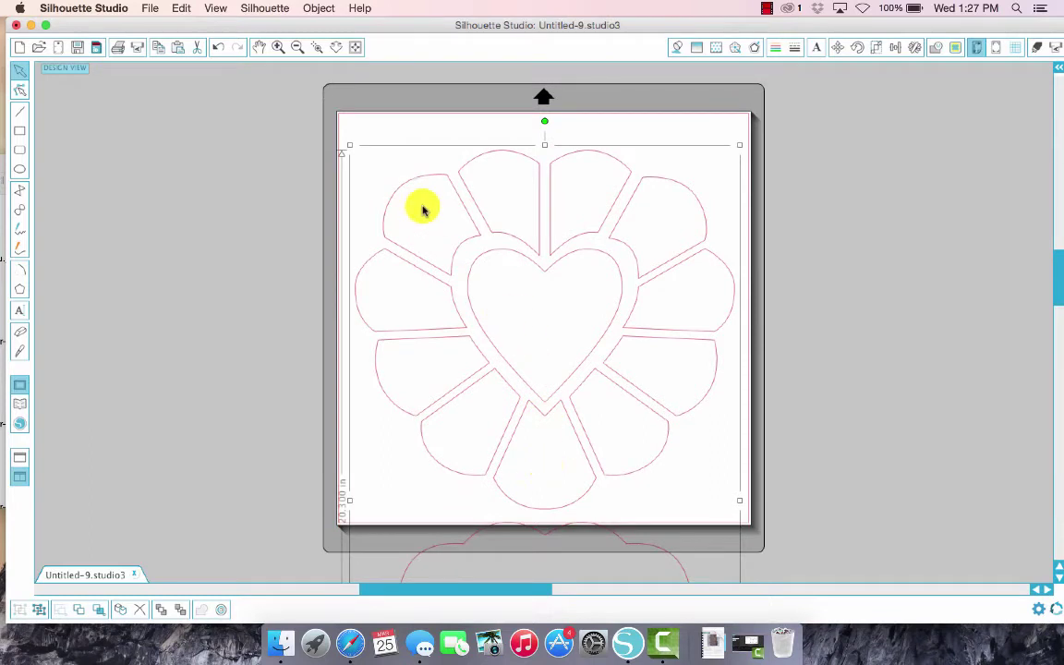
- Enlarge and centre the flower to fill the page, then ungroup it into separate pieces
{"action": "left_click_drag", "start_coordinate": [349, 144], "coordinate": [325, 119]}
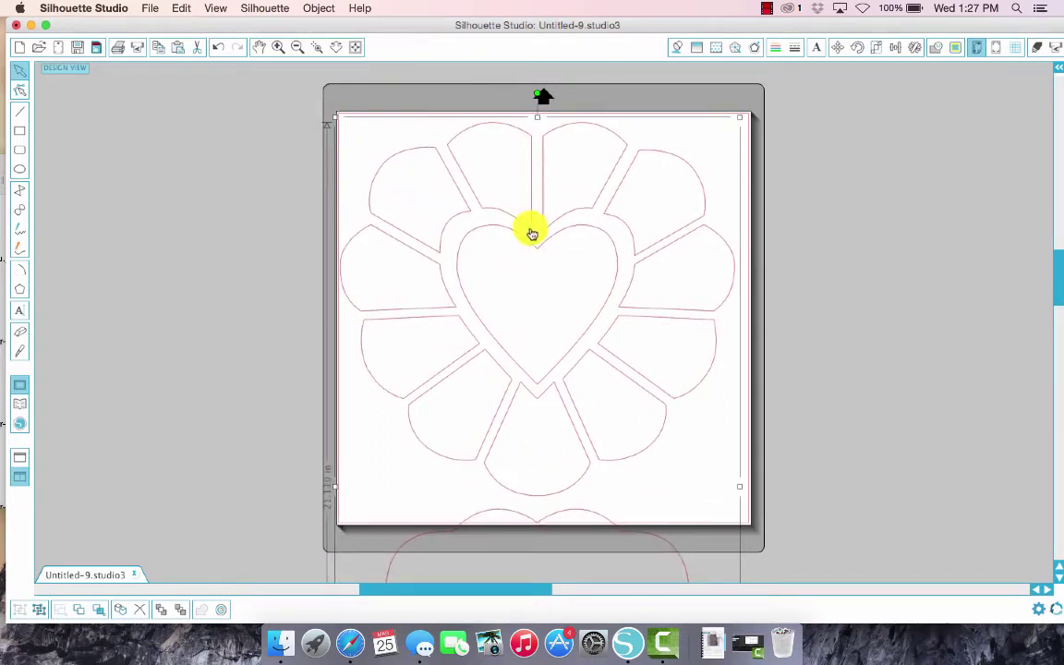
{"action": "left_click_drag", "start_coordinate": [532, 234], "coordinate": [537, 244]}
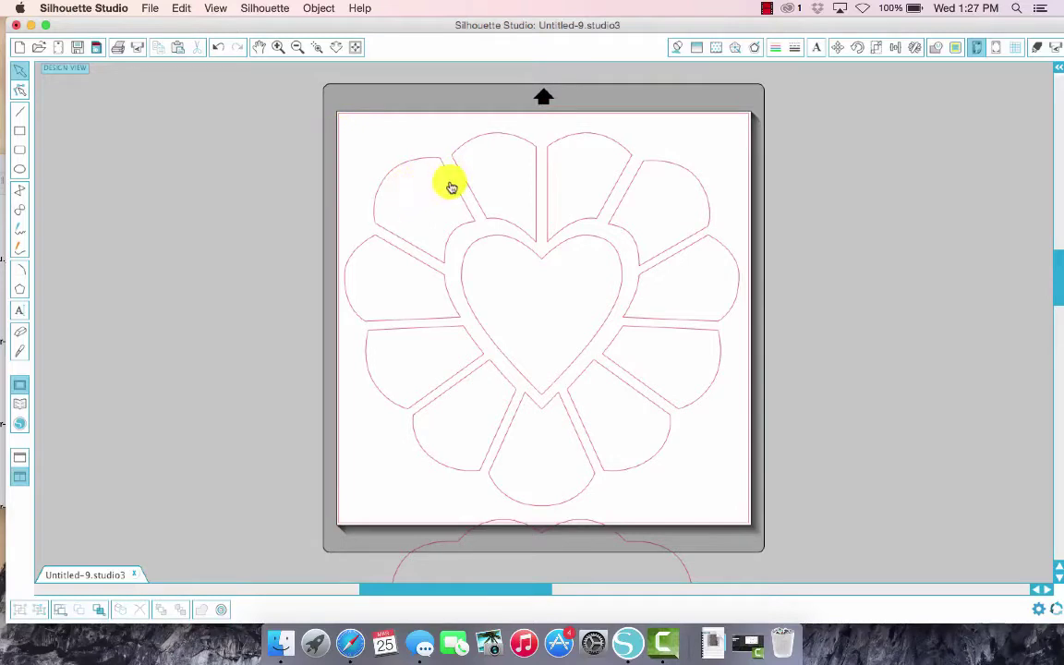
{"action": "left_click_drag", "start_coordinate": [339, 130], "coordinate": [328, 124]}
{"action": "left_click_drag", "start_coordinate": [549, 235], "coordinate": [555, 240]}
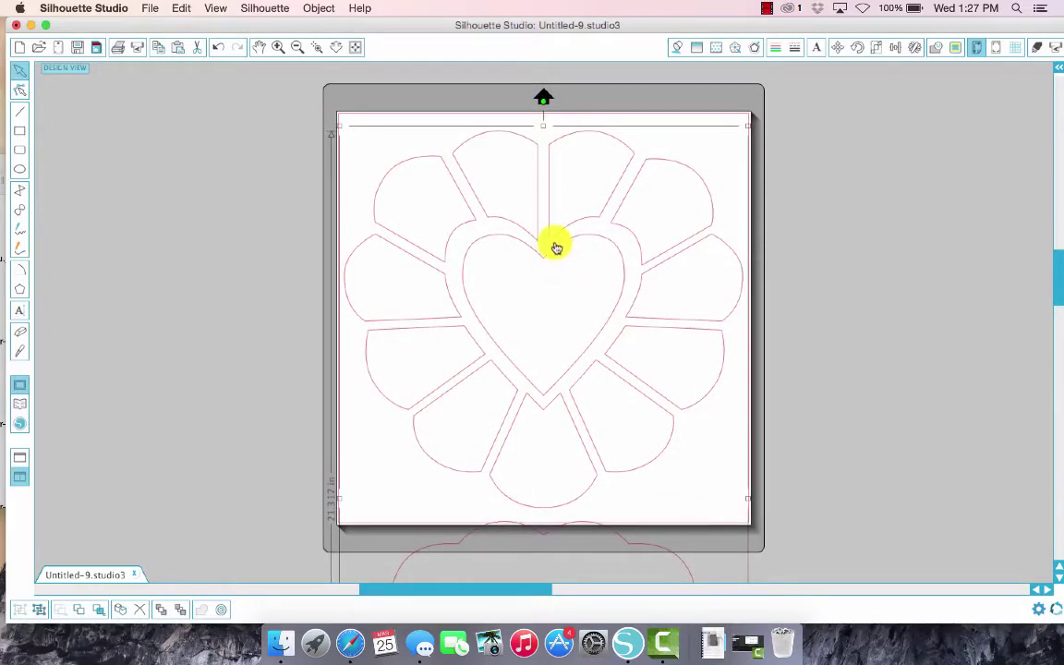
{"action": "right_click", "coordinate": [557, 245]}
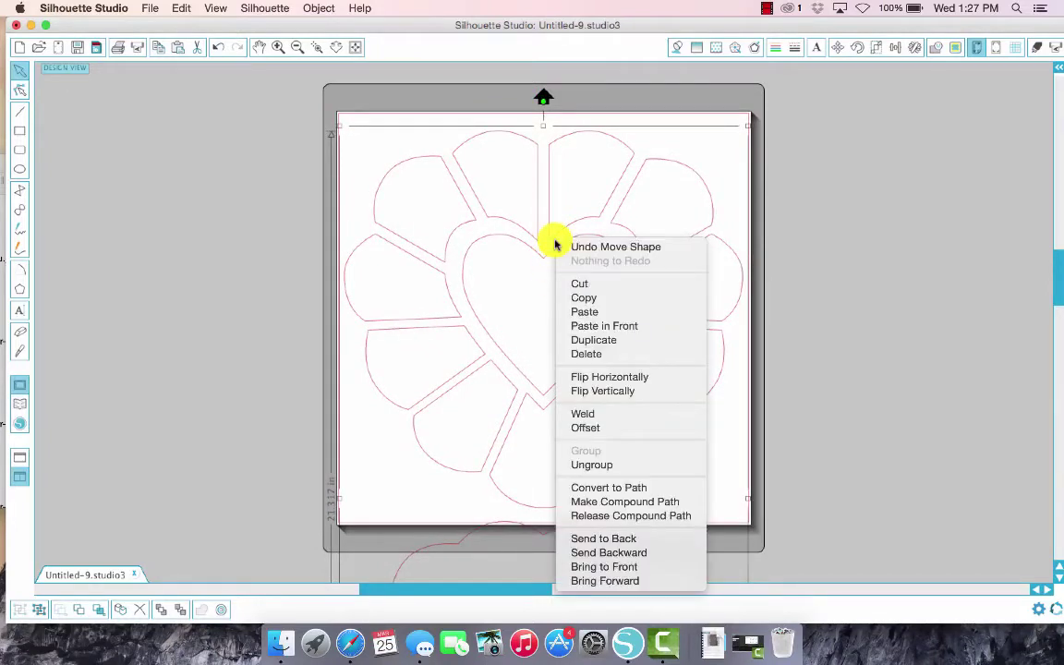
{"action": "left_click", "coordinate": [633, 471]}
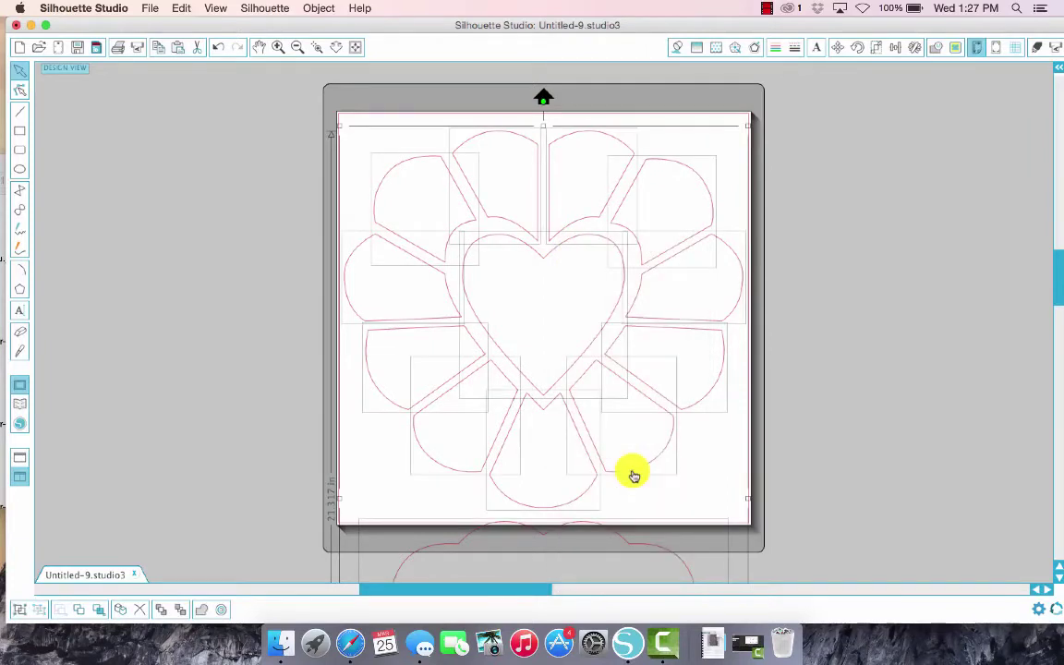
- Cut the scalloped base shape out of the flower design
{"action": "left_click", "coordinate": [901, 392]}
{"action": "scroll", "coordinate": [905, 395], "scroll_direction": "down", "scroll_amount": 8}
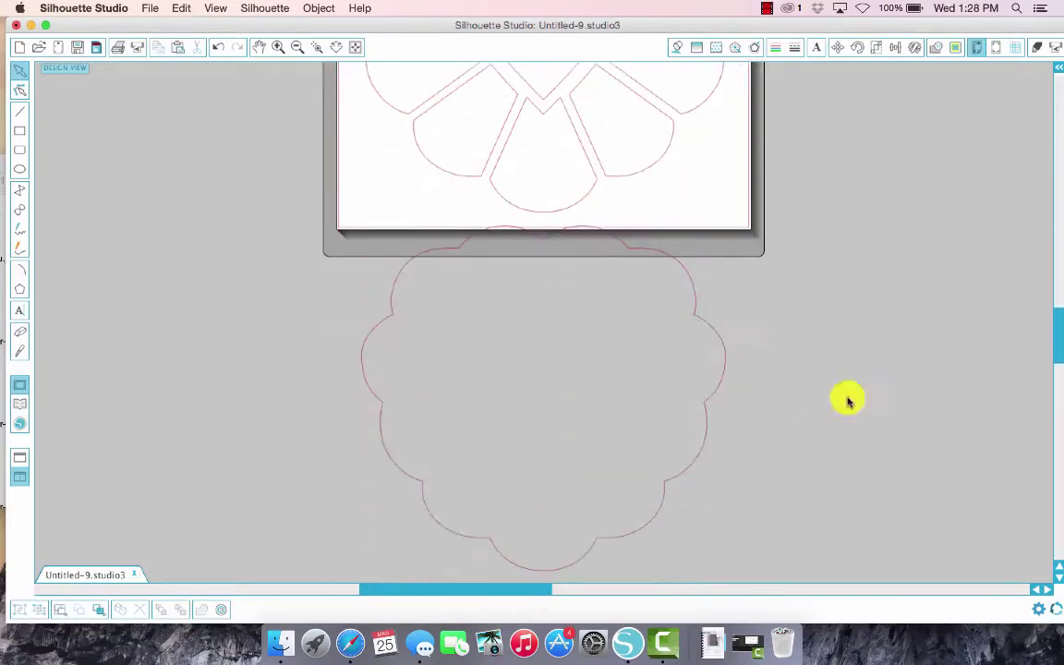
{"action": "left_click", "coordinate": [707, 426]}
{"action": "right_click", "coordinate": [704, 423]}
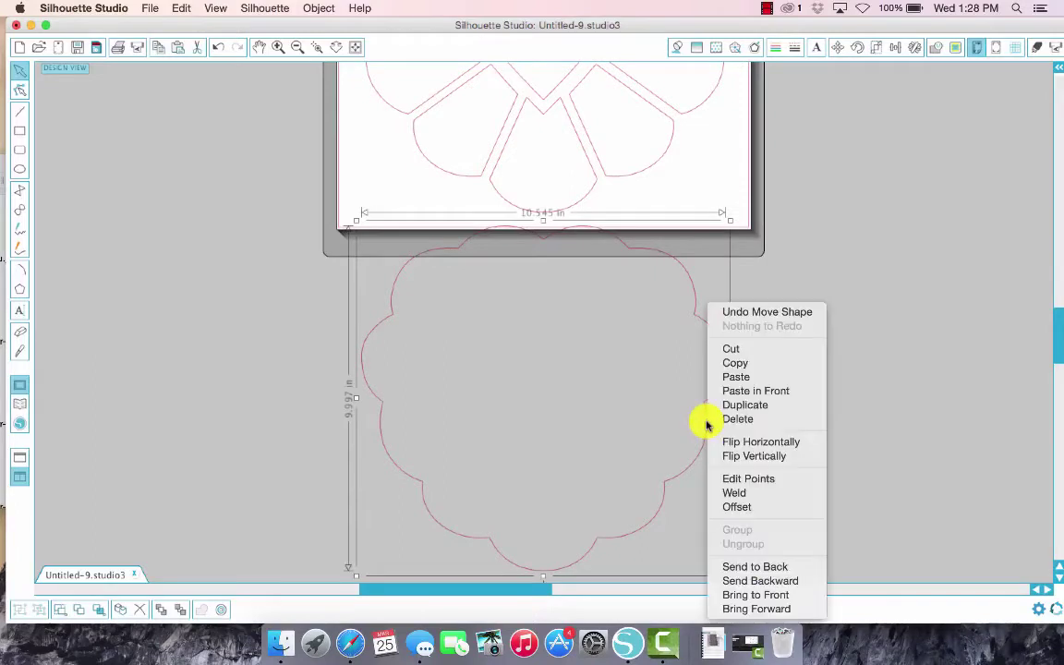
{"action": "left_click", "coordinate": [763, 351]}
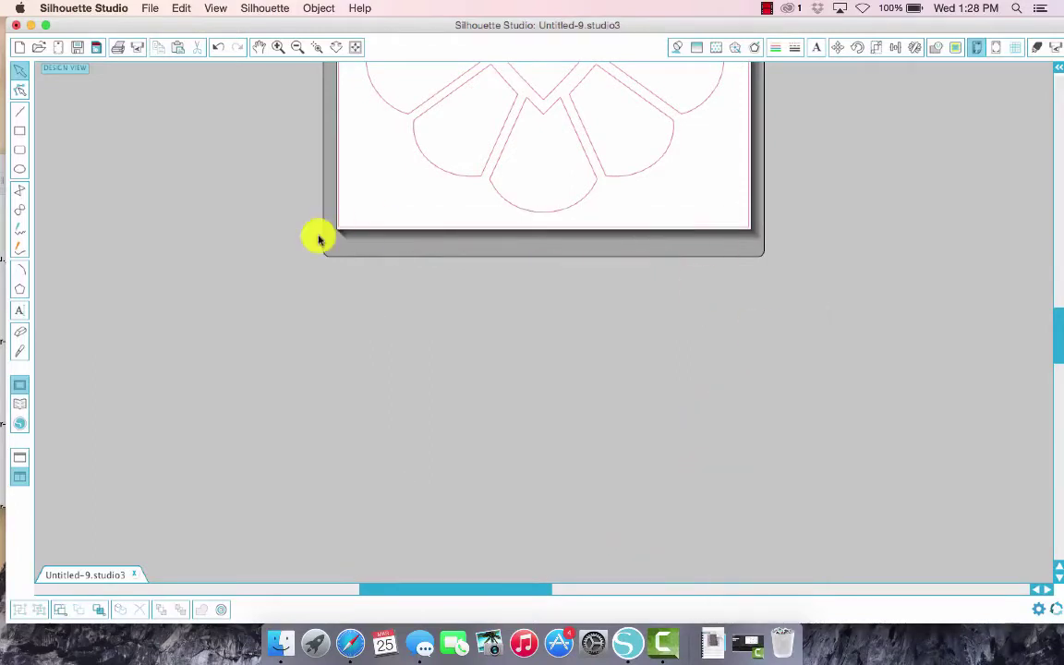
- Paste the scalloped shape into a new Automatic-size document, Untitled-10, then return to Untitled-9
{"action": "left_click", "coordinate": [22, 45]}
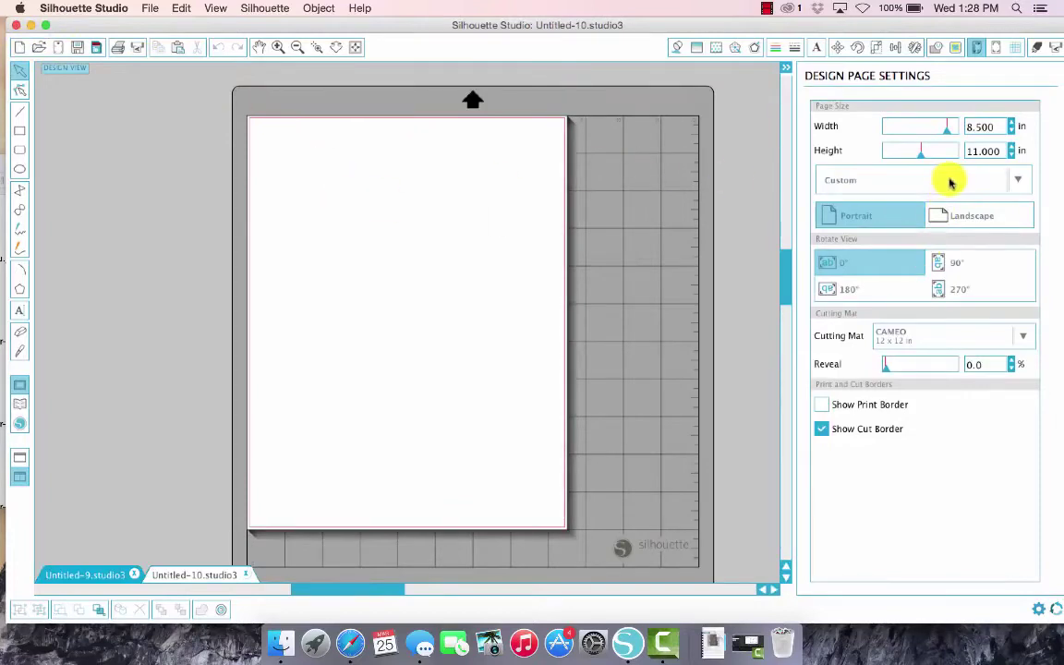
{"action": "left_click", "coordinate": [950, 179]}
{"action": "left_click", "coordinate": [869, 220]}
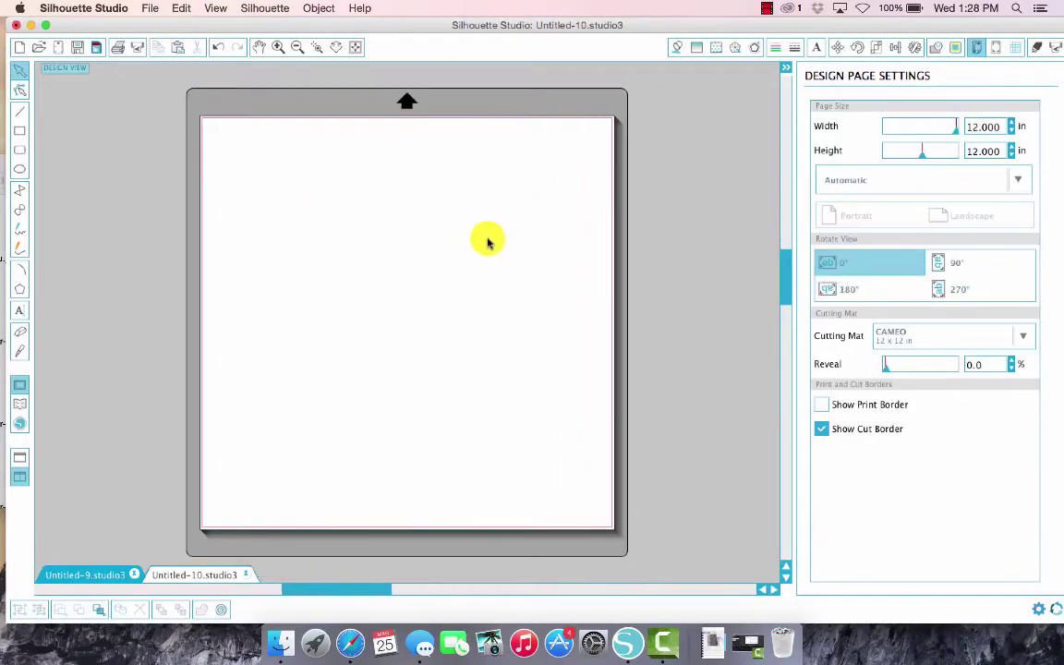
{"action": "key", "text": "super+v"}
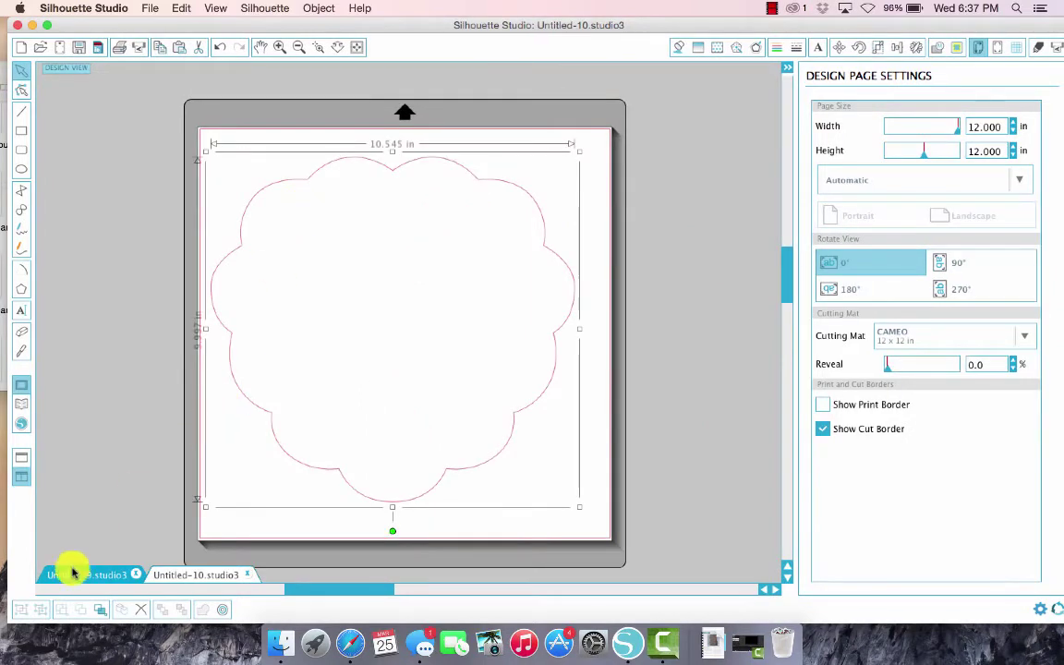
{"action": "left_click", "coordinate": [93, 576]}
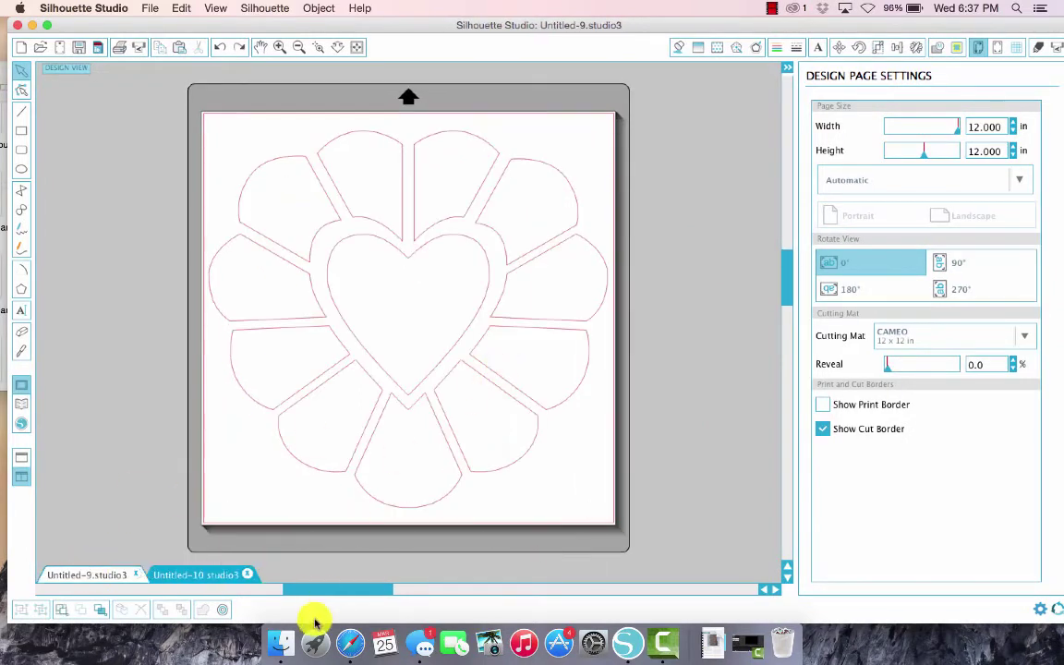
- Fill the top and right-side petals with striped, yellow, cream dotted, teal dotted and pink dotted papers
{"action": "left_click", "coordinate": [280, 640]}
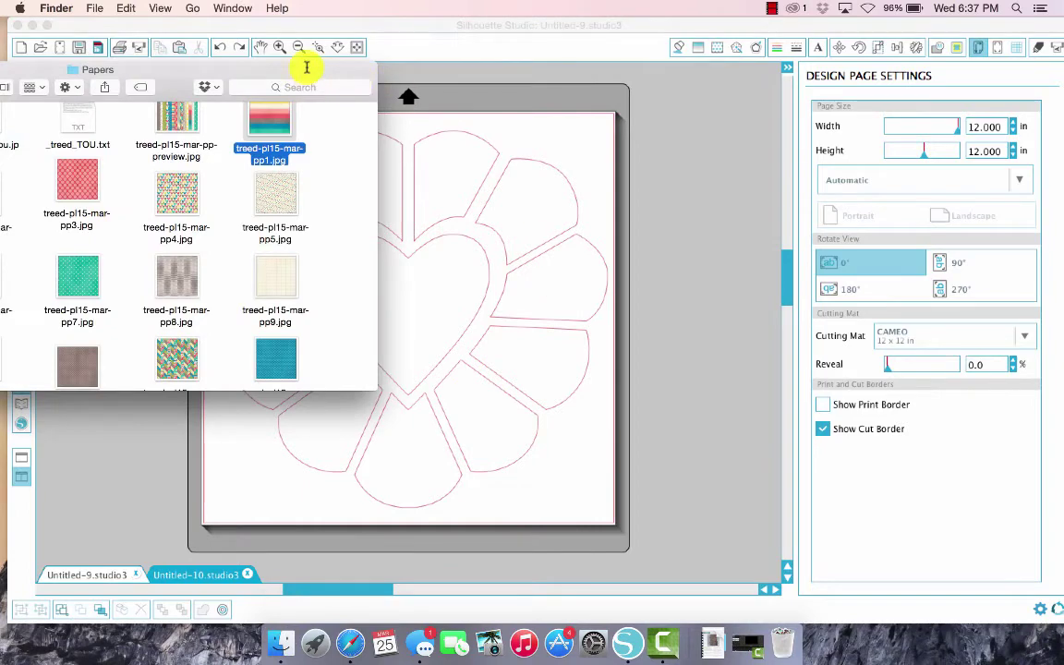
{"action": "left_click_drag", "start_coordinate": [317, 79], "coordinate": [197, 105]}
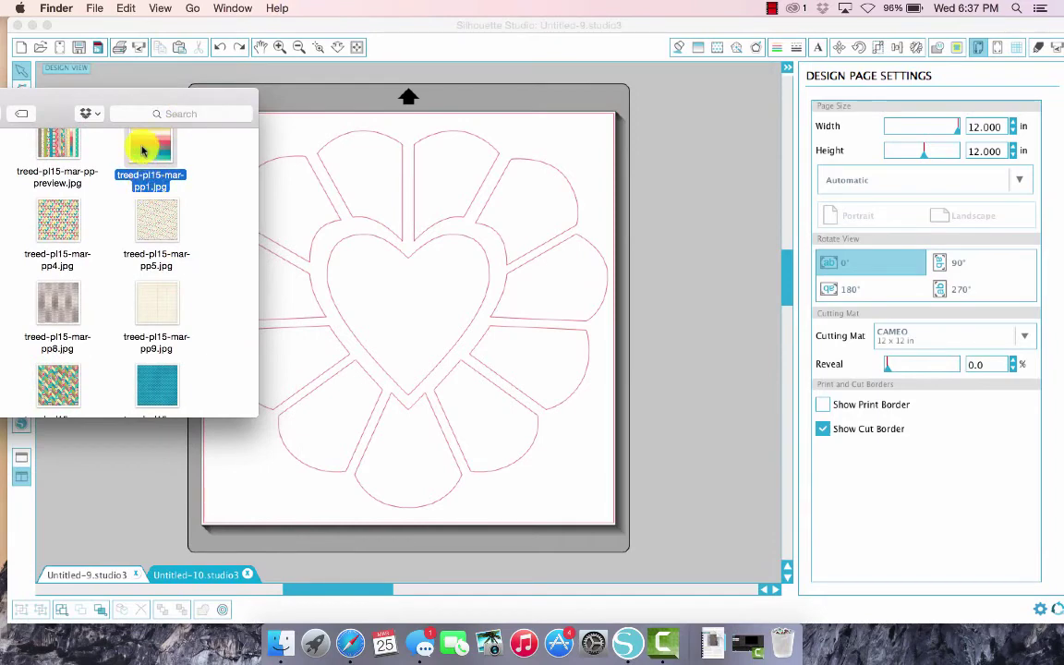
{"action": "left_click_drag", "start_coordinate": [142, 151], "coordinate": [452, 187]}
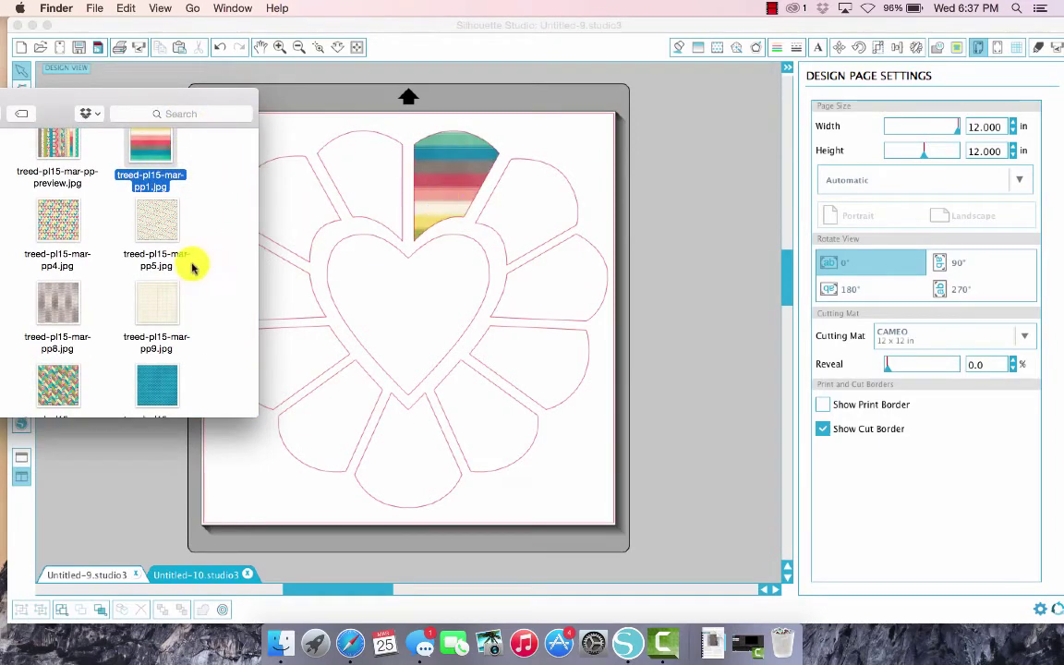
{"action": "left_click_drag", "start_coordinate": [147, 100], "coordinate": [314, 43]}
{"action": "left_click_drag", "start_coordinate": [30, 169], "coordinate": [511, 209]}
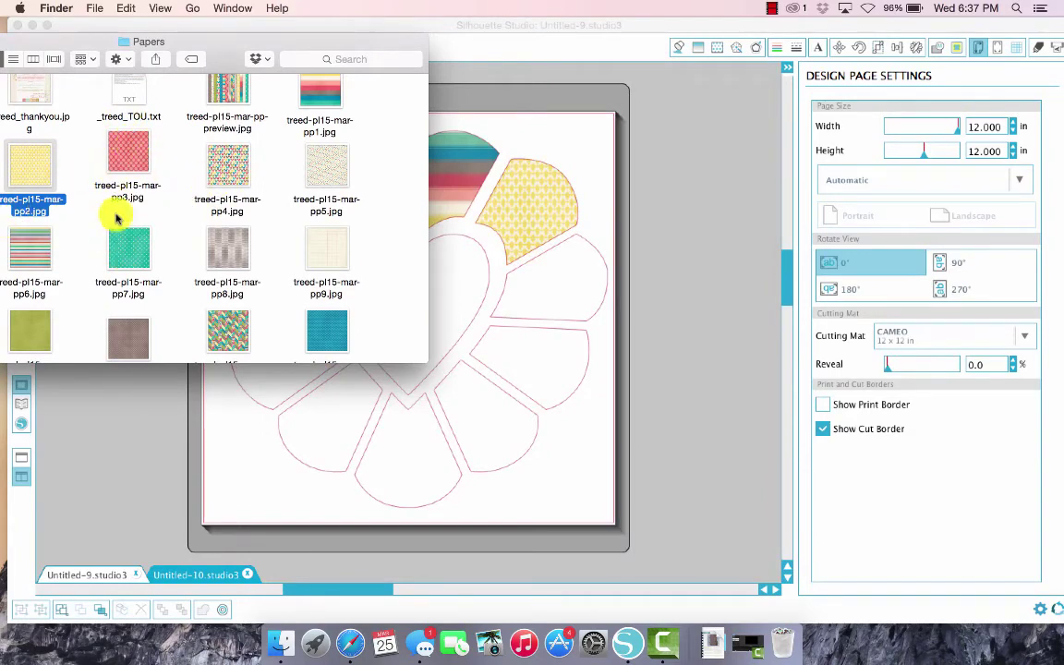
{"action": "left_click_drag", "start_coordinate": [36, 237], "coordinate": [434, 268]}
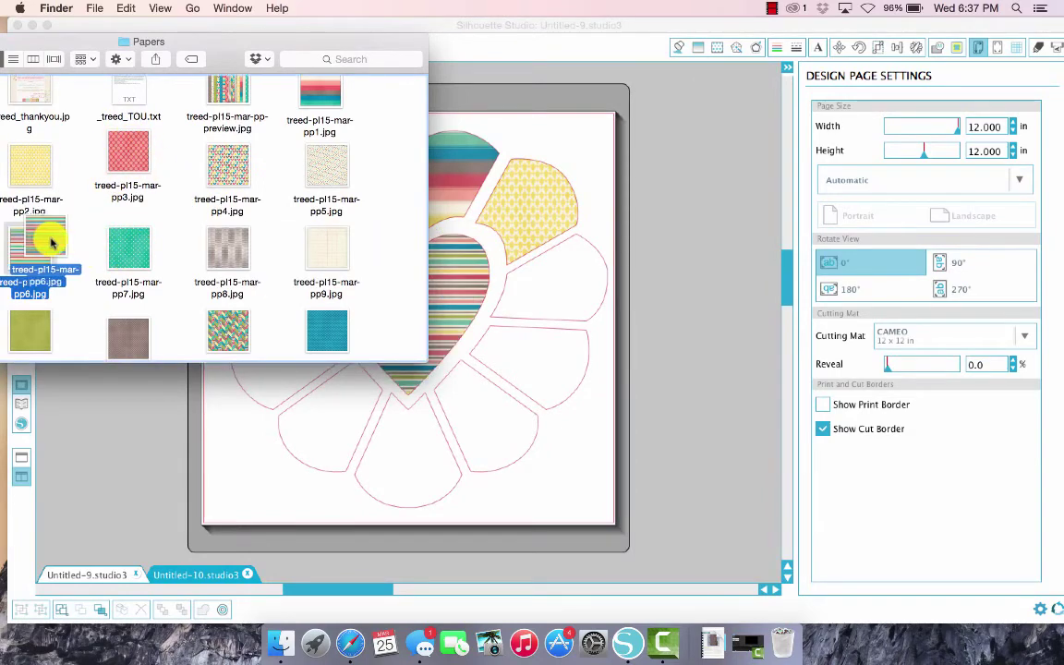
{"action": "left_click_drag", "start_coordinate": [328, 166], "coordinate": [573, 289]}
{"action": "left_click", "coordinate": [130, 258]}
{"action": "left_click_drag", "start_coordinate": [129, 259], "coordinate": [537, 363]}
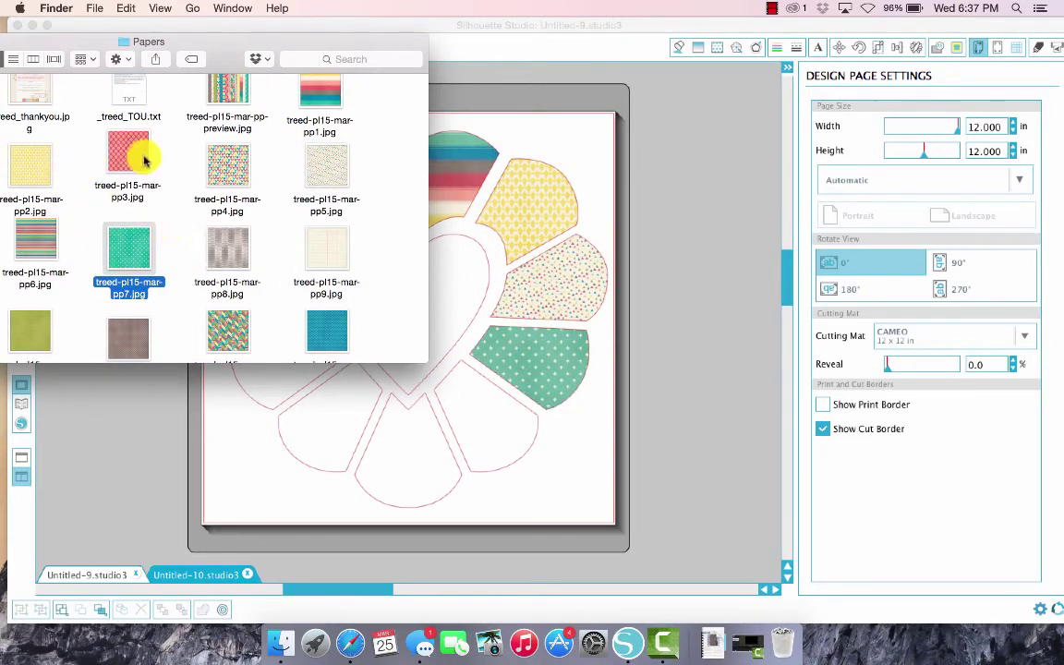
{"action": "left_click_drag", "start_coordinate": [130, 153], "coordinate": [487, 420]}
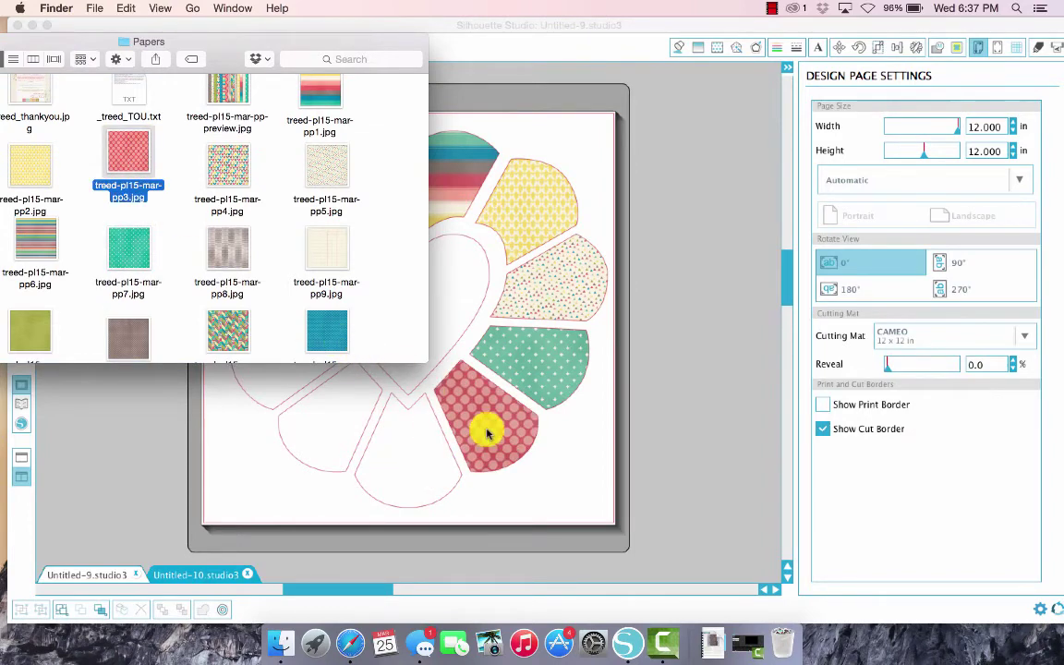
{"action": "left_click", "coordinate": [446, 434]}
- Fill the lower, left and top petals with striped, pink dotted, yellow, cream dotted and teal dotted papers
{"action": "left_click", "coordinate": [284, 652]}
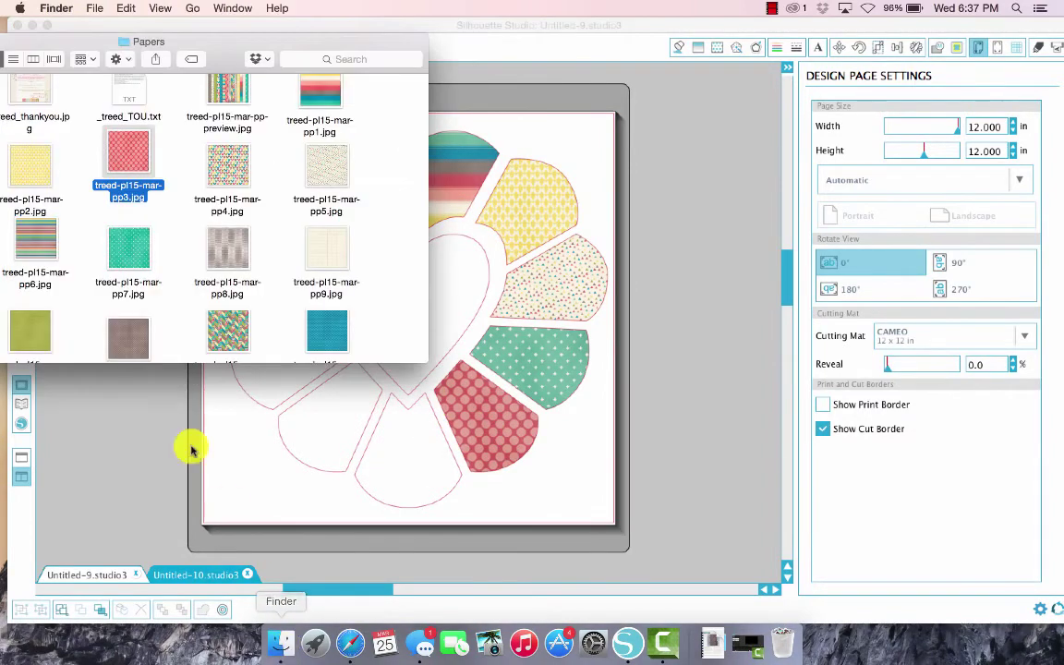
{"action": "left_click_drag", "start_coordinate": [31, 233], "coordinate": [492, 409]}
{"action": "left_click_drag", "start_coordinate": [124, 146], "coordinate": [413, 476]}
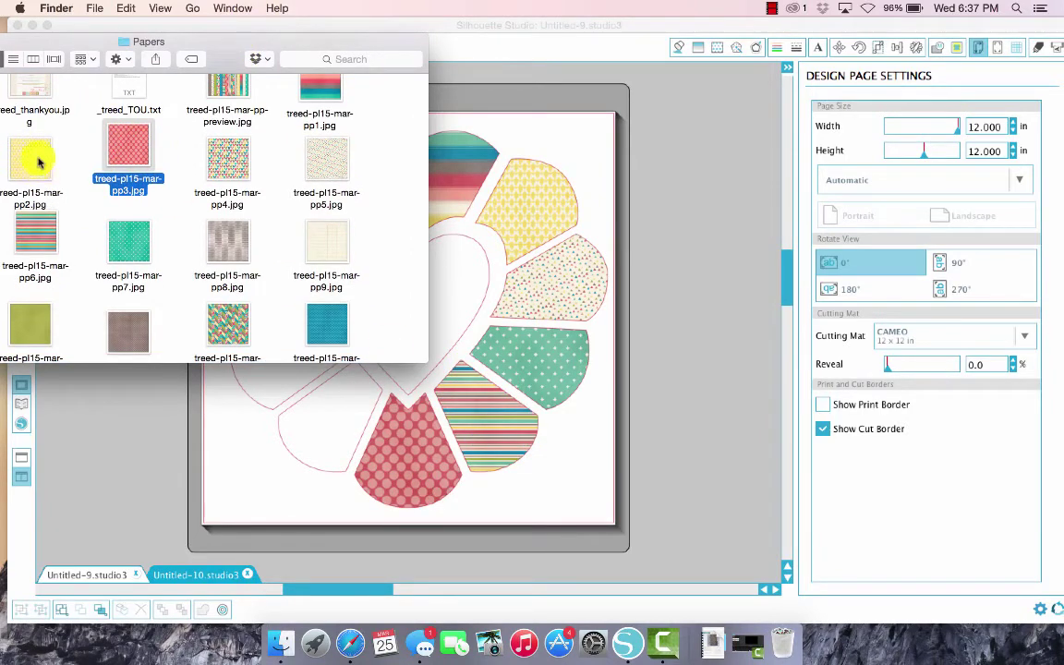
{"action": "left_click_drag", "start_coordinate": [29, 157], "coordinate": [320, 413]}
{"action": "left_click_drag", "start_coordinate": [287, 41], "coordinate": [1001, 16]}
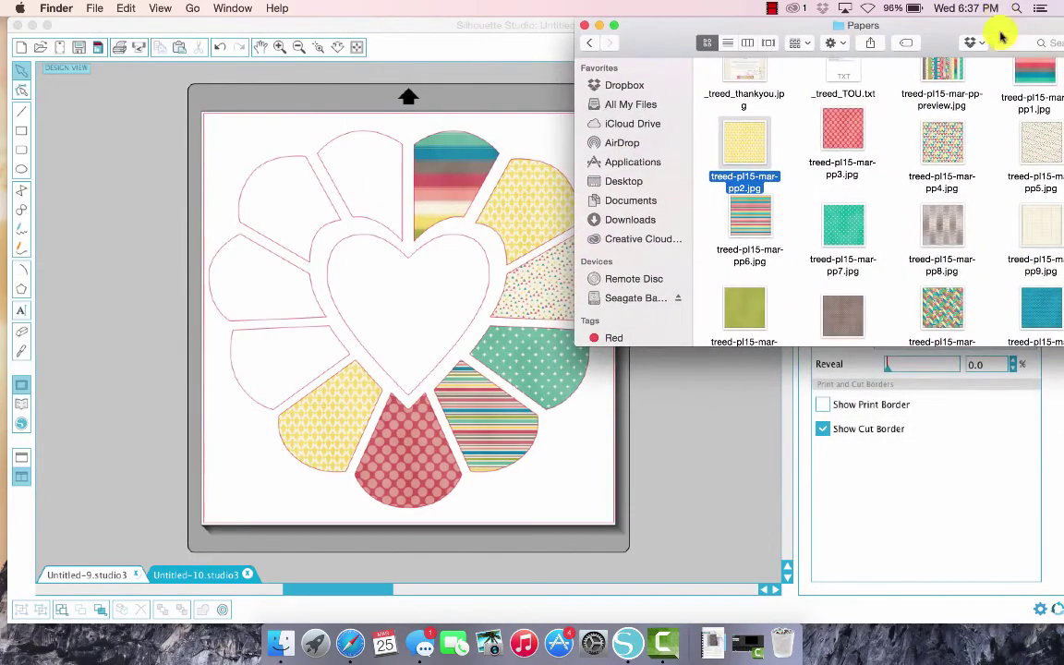
{"action": "left_click_drag", "start_coordinate": [1035, 74], "coordinate": [536, 386]}
{"action": "scroll", "coordinate": [1037, 91], "scroll_direction": "up", "scroll_amount": 1}
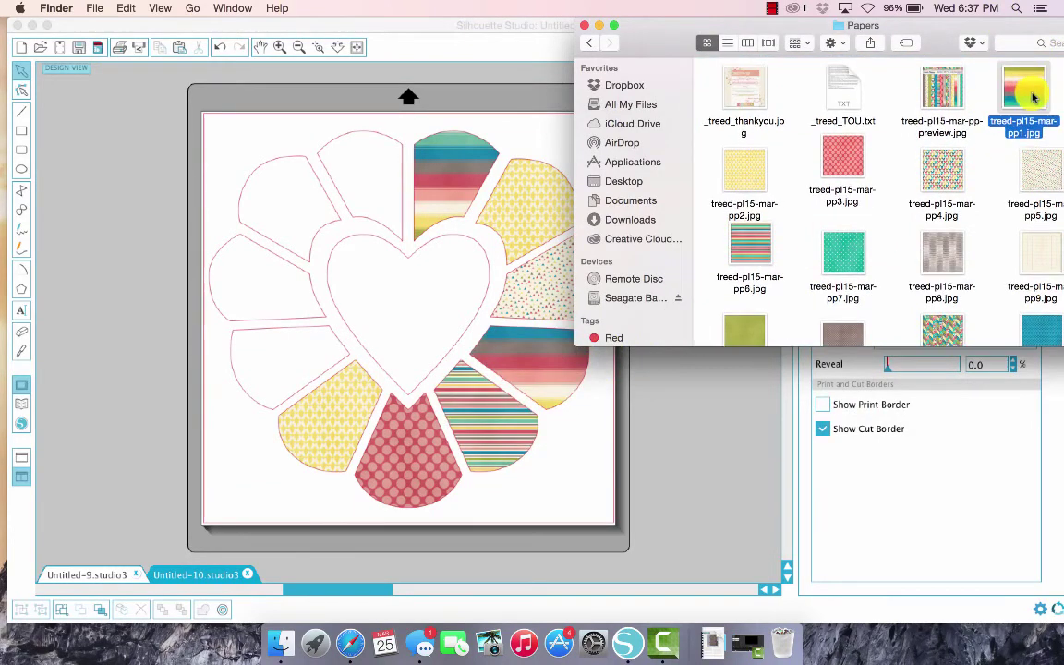
{"action": "left_click_drag", "start_coordinate": [1040, 171], "coordinate": [280, 375]}
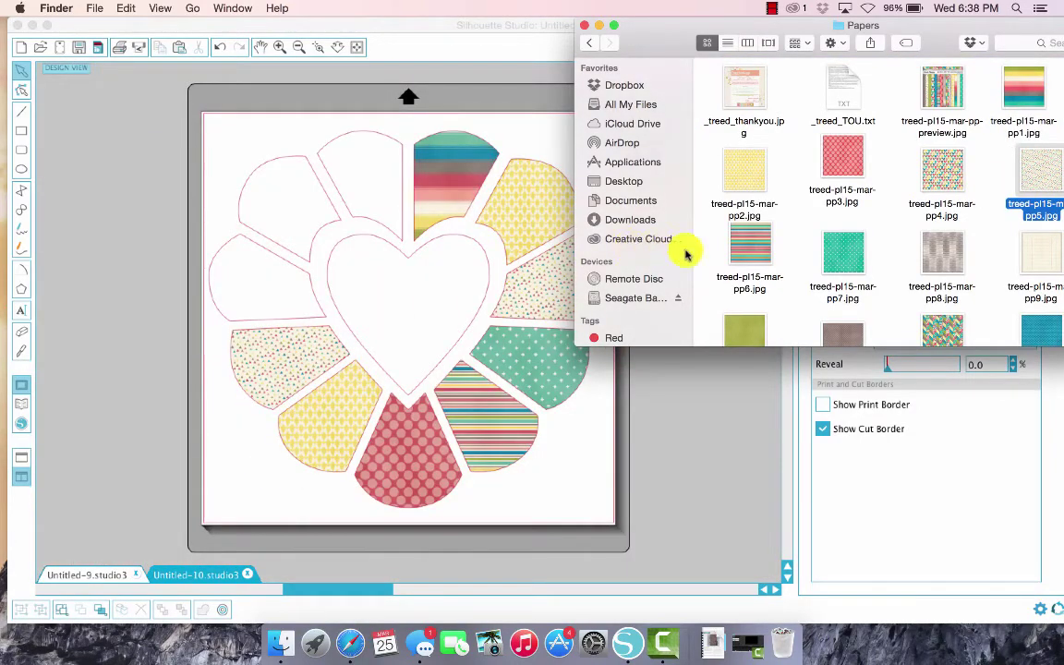
{"action": "left_click_drag", "start_coordinate": [854, 249], "coordinate": [257, 278]}
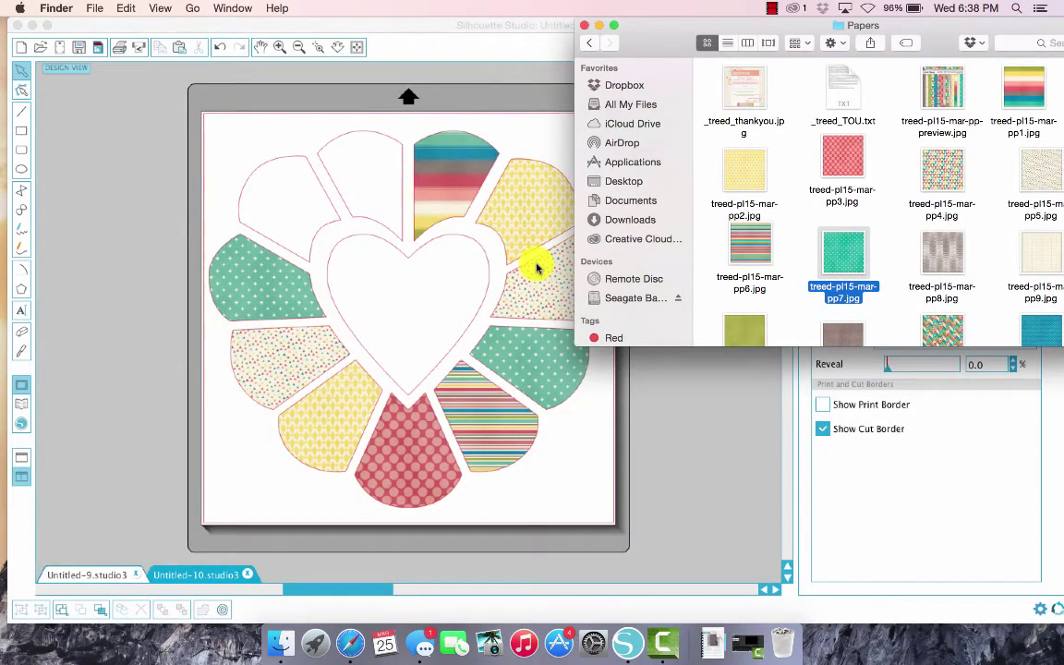
{"action": "left_click_drag", "start_coordinate": [753, 251], "coordinate": [281, 216]}
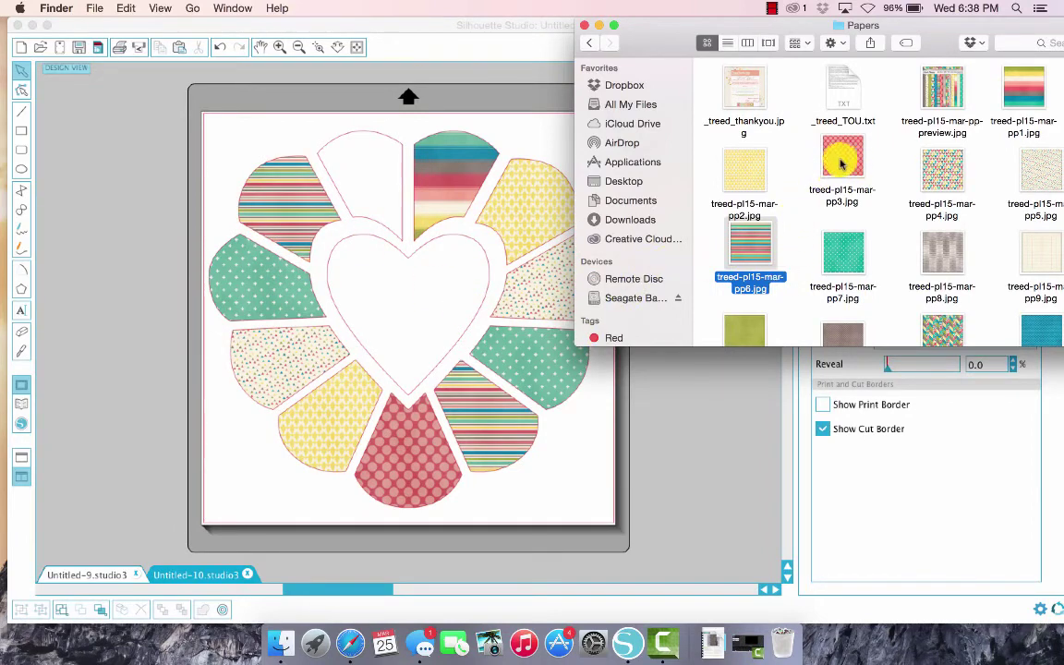
{"action": "left_click_drag", "start_coordinate": [839, 159], "coordinate": [363, 139]}
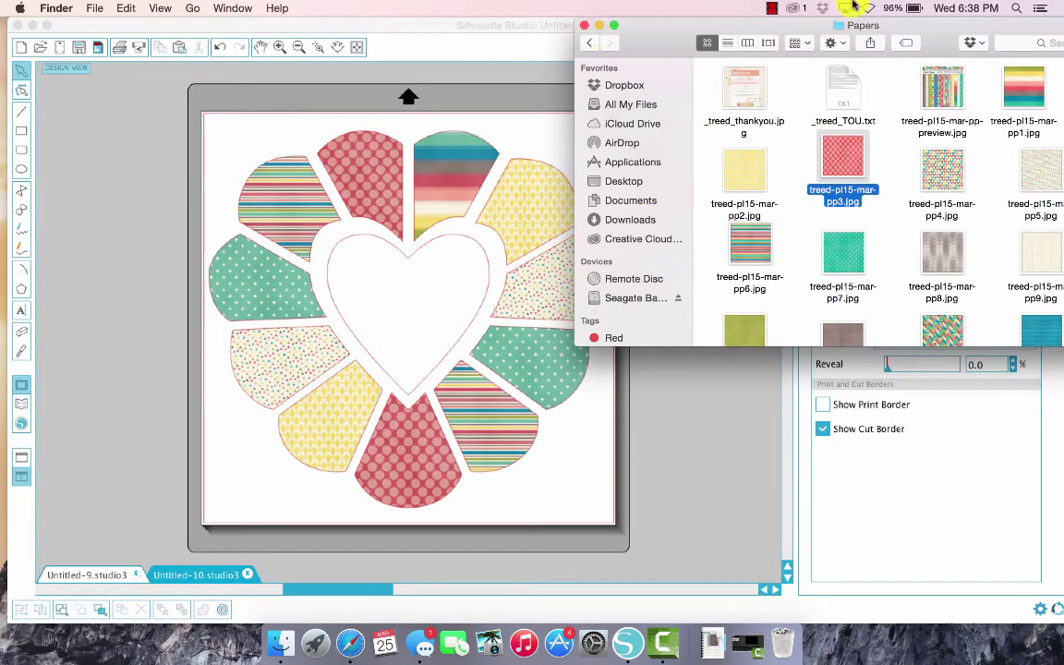
{"action": "left_click_drag", "start_coordinate": [805, 29], "coordinate": [960, 53]}
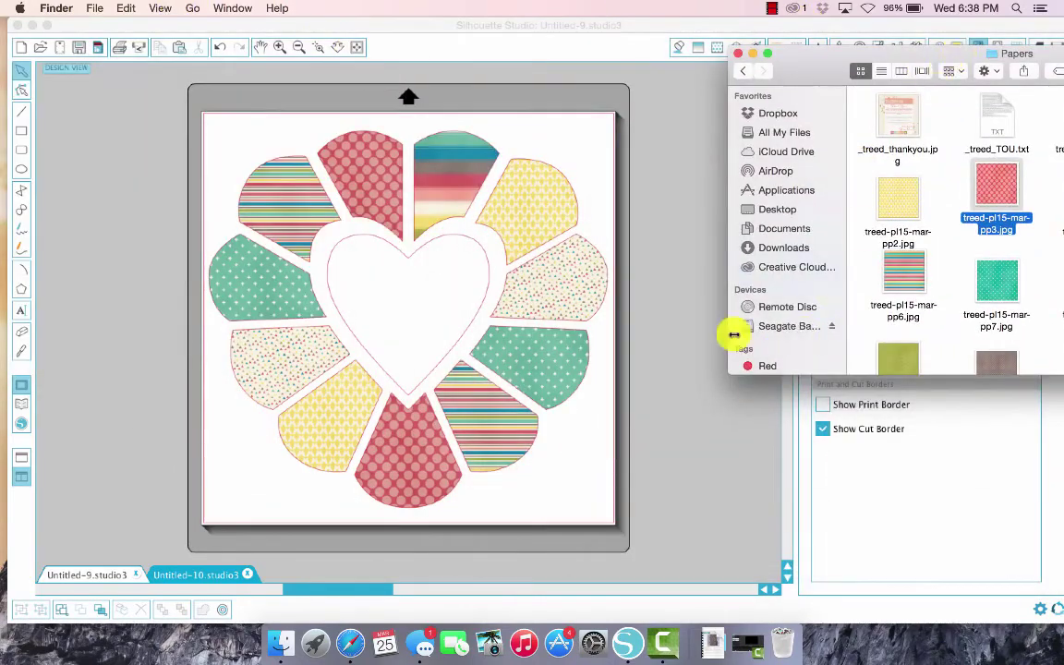
- Preview IMG_1687.jpg from Documents and drag it into the heart centre of the flower
{"action": "left_click", "coordinate": [779, 226]}
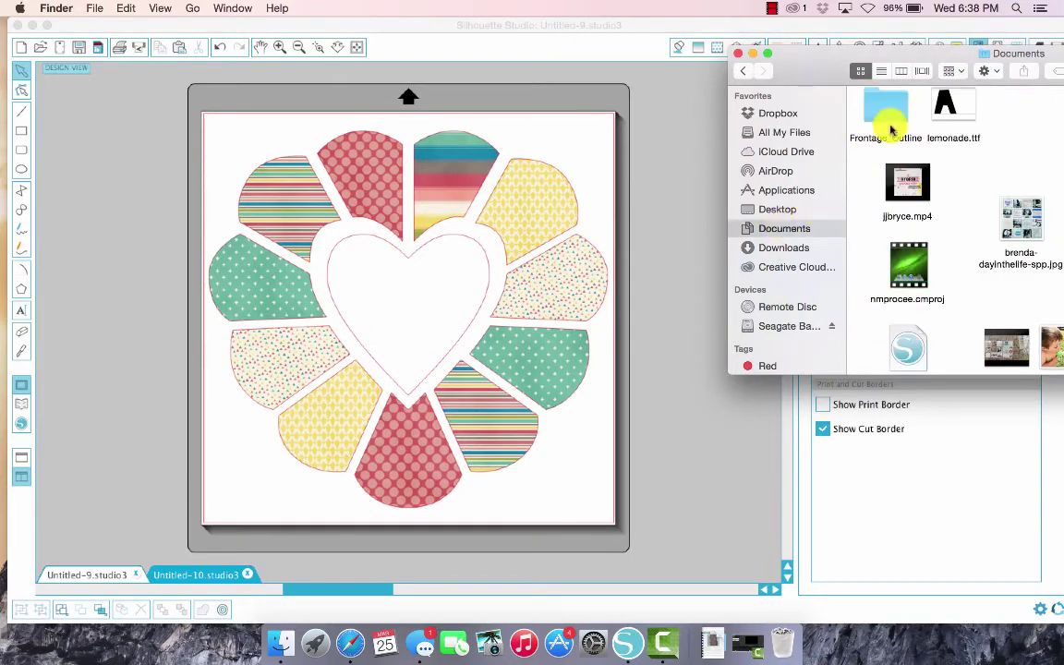
{"action": "left_click_drag", "start_coordinate": [922, 59], "coordinate": [808, 49]}
{"action": "scroll", "coordinate": [1014, 208], "scroll_direction": "down", "scroll_amount": 1}
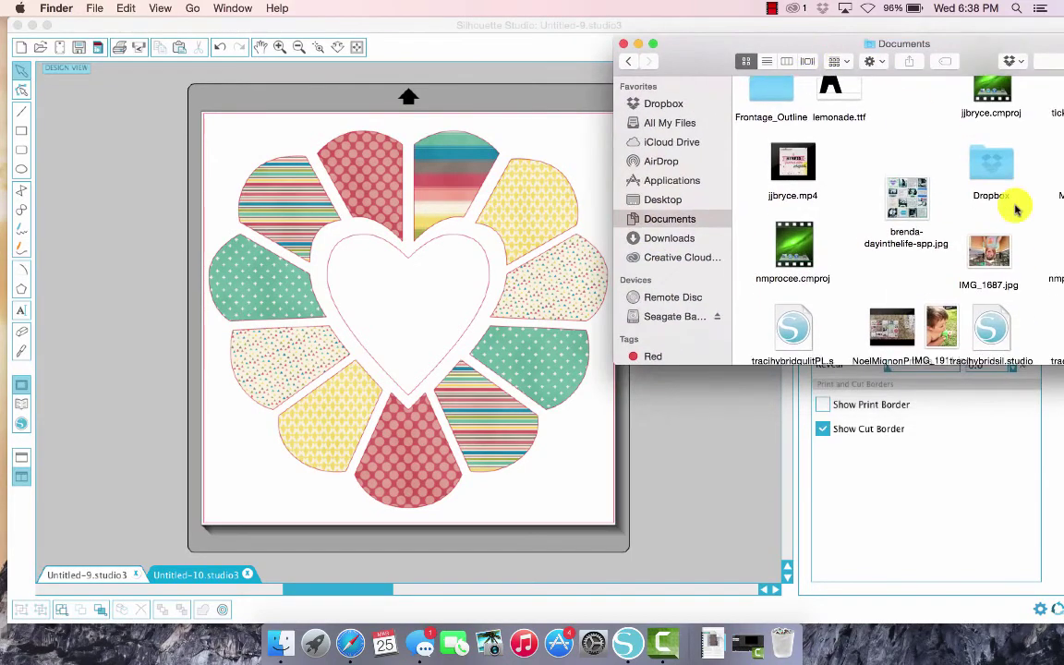
{"action": "left_click", "coordinate": [997, 265]}
{"action": "double_click", "coordinate": [997, 264]}
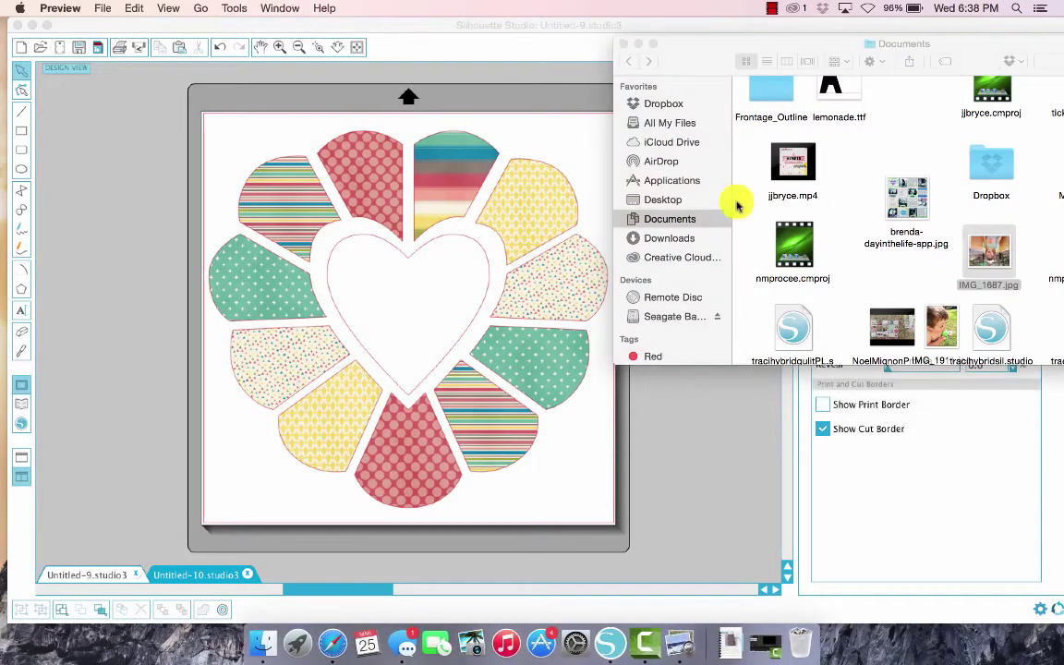
{"action": "left_click", "coordinate": [14, 29]}
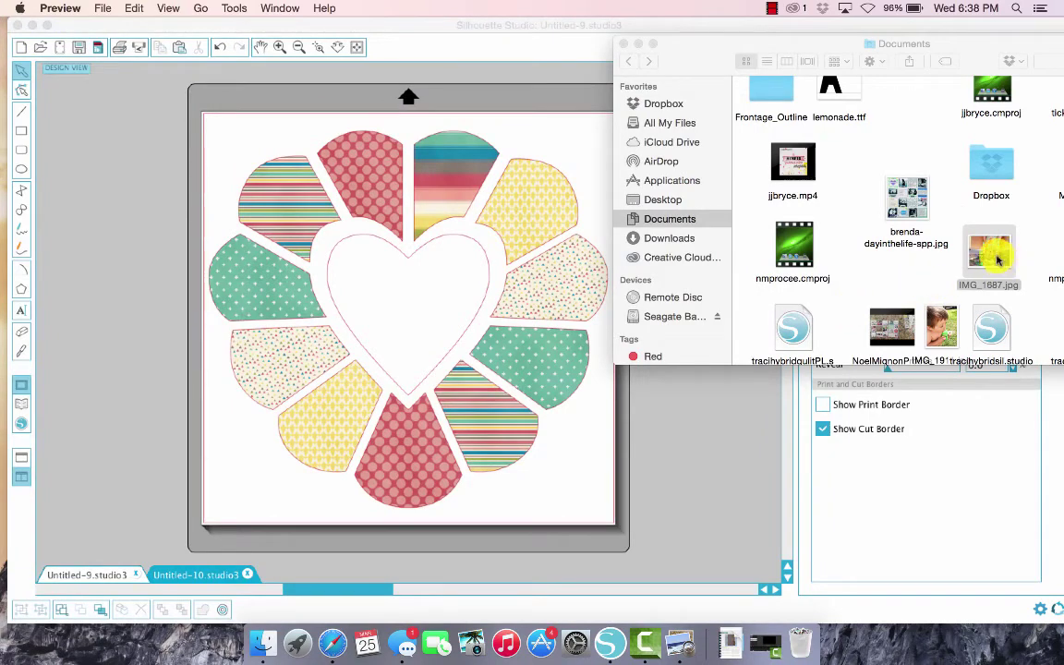
{"action": "left_click_drag", "start_coordinate": [997, 260], "coordinate": [411, 303]}
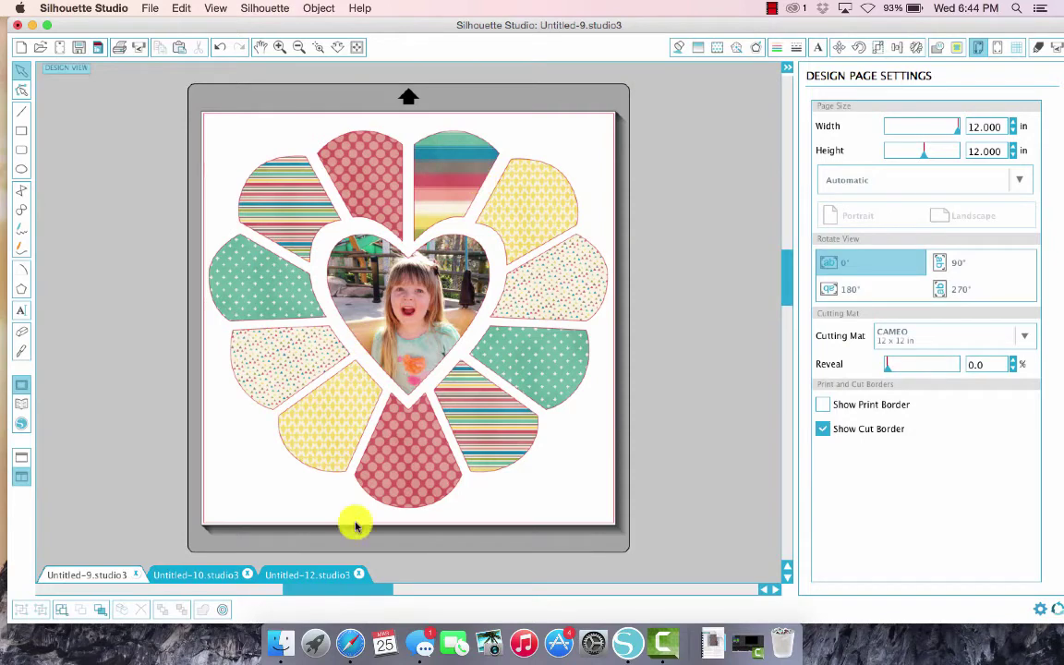
- In Untitled-9, select the top, right-side and lower petals plus the heart photo
{"action": "left_click", "coordinate": [306, 577]}
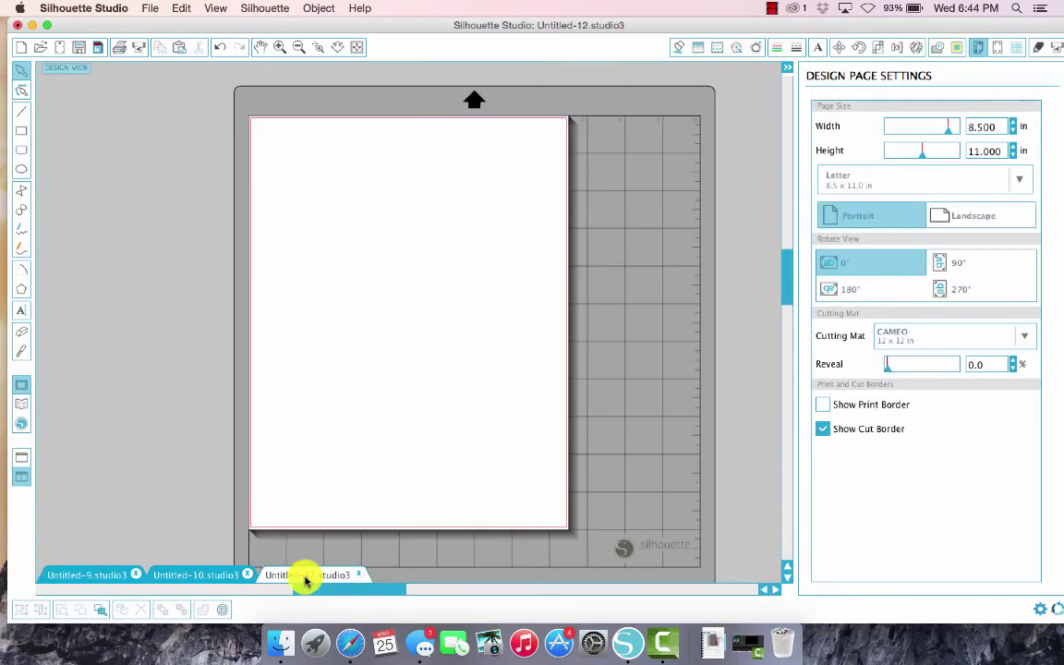
{"action": "scroll", "coordinate": [670, 375], "scroll_direction": "down", "scroll_amount": 2}
{"action": "left_click", "coordinate": [86, 575]}
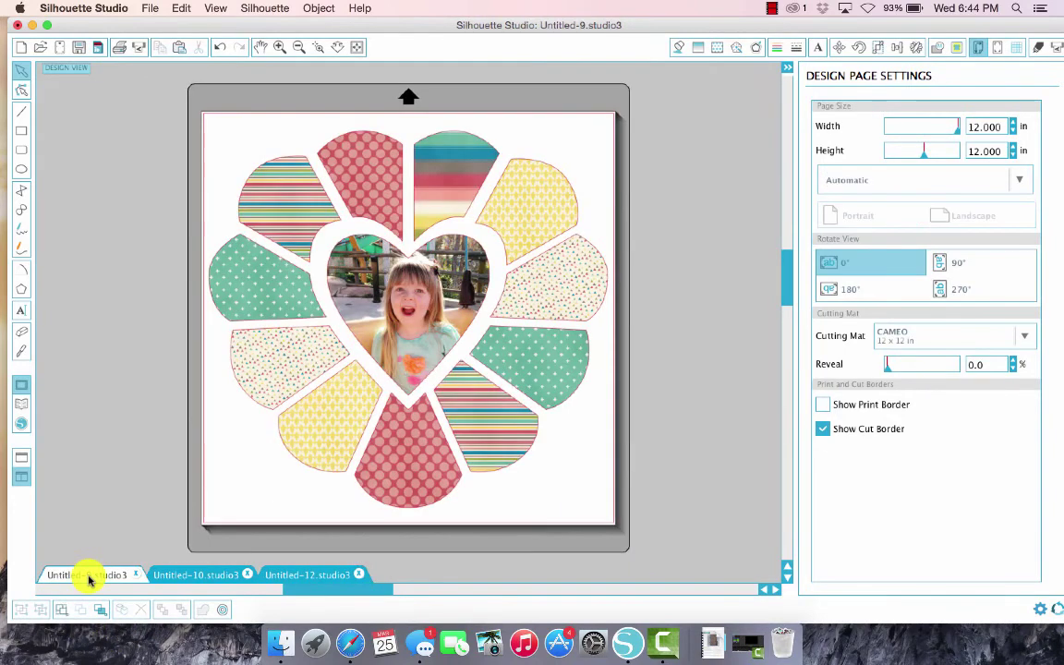
{"action": "double_click", "coordinate": [453, 162]}
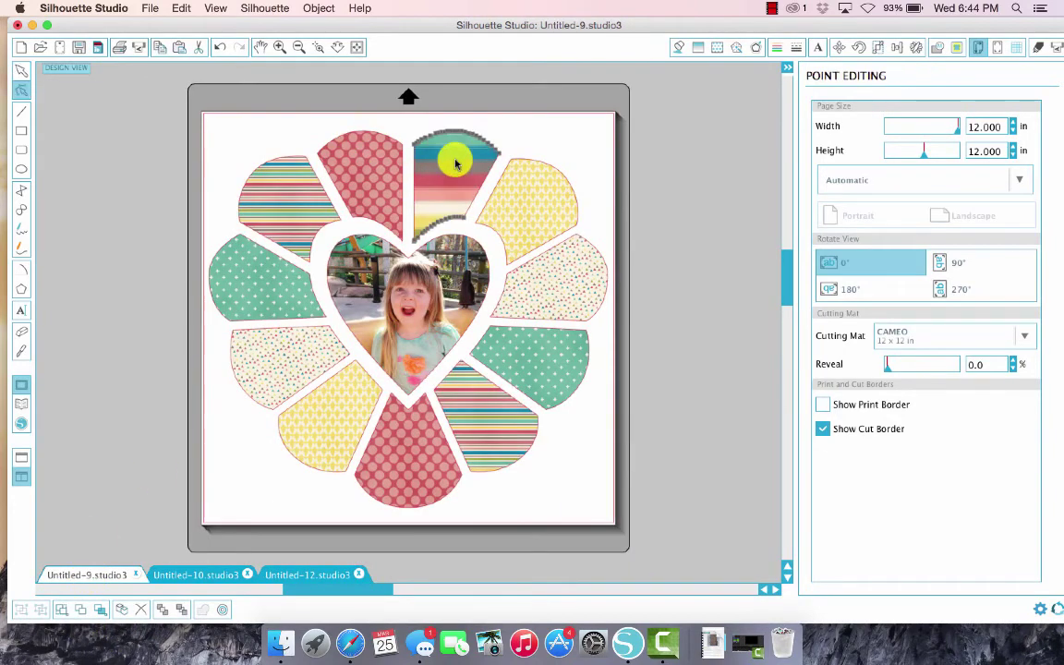
{"action": "left_click", "coordinate": [439, 166]}
{"action": "left_click", "coordinate": [544, 192], "text": "shift"}
{"action": "left_click", "coordinate": [565, 297], "text": "shift"}
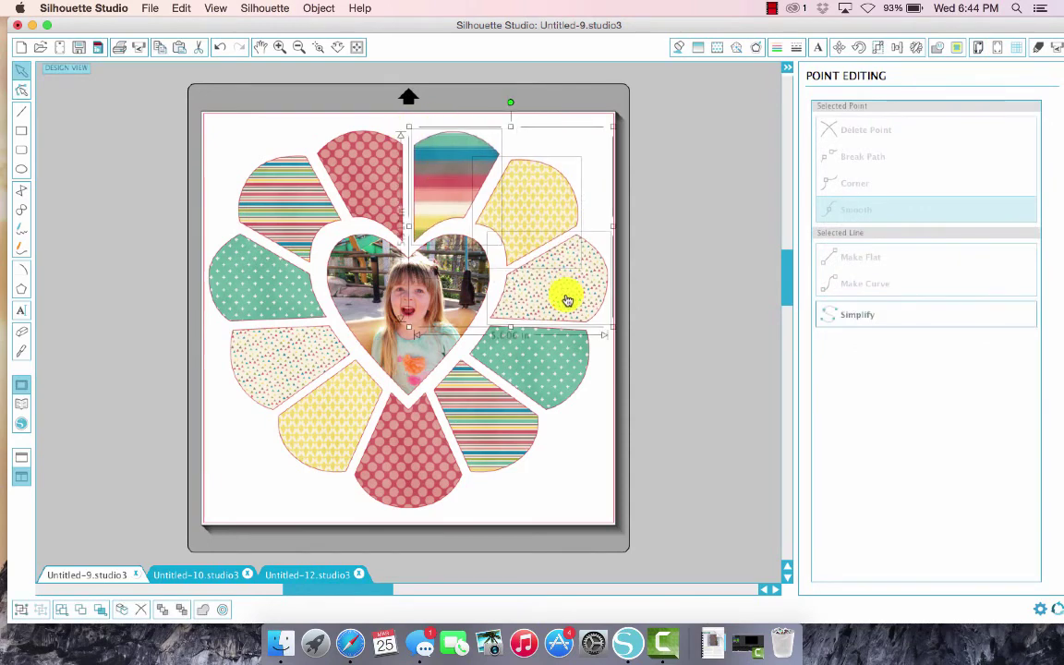
{"action": "left_click", "coordinate": [528, 373], "text": "shift"}
{"action": "left_click", "coordinate": [488, 433], "text": "shift"}
{"action": "left_click", "coordinate": [407, 485], "text": "shift"}
{"action": "left_click", "coordinate": [409, 312], "text": "shift"}
- Copy the selected petals and heart photo and paste them onto the Untitled-12 letter page
{"action": "right_click", "coordinate": [409, 313]}
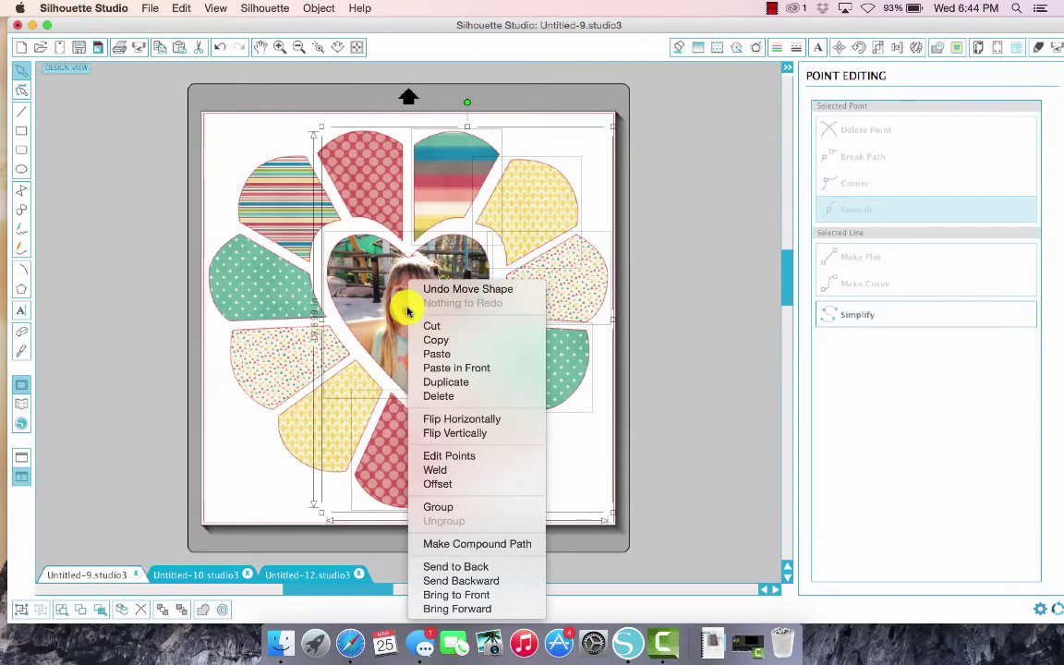
{"action": "left_click", "coordinate": [487, 339]}
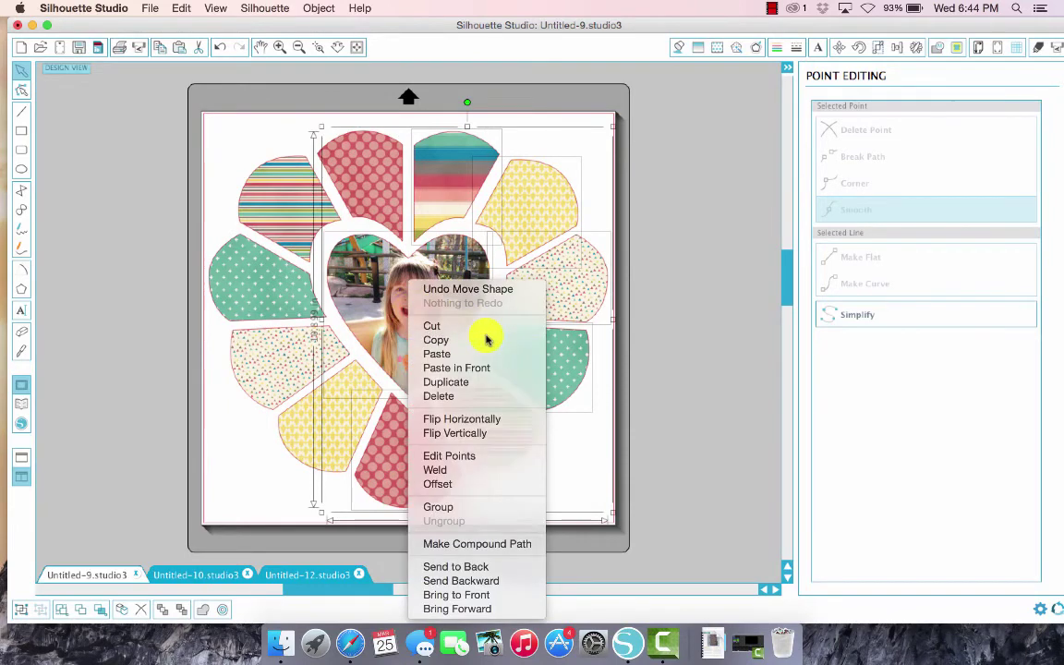
{"action": "left_click", "coordinate": [343, 572]}
{"action": "key", "text": "super+v"}
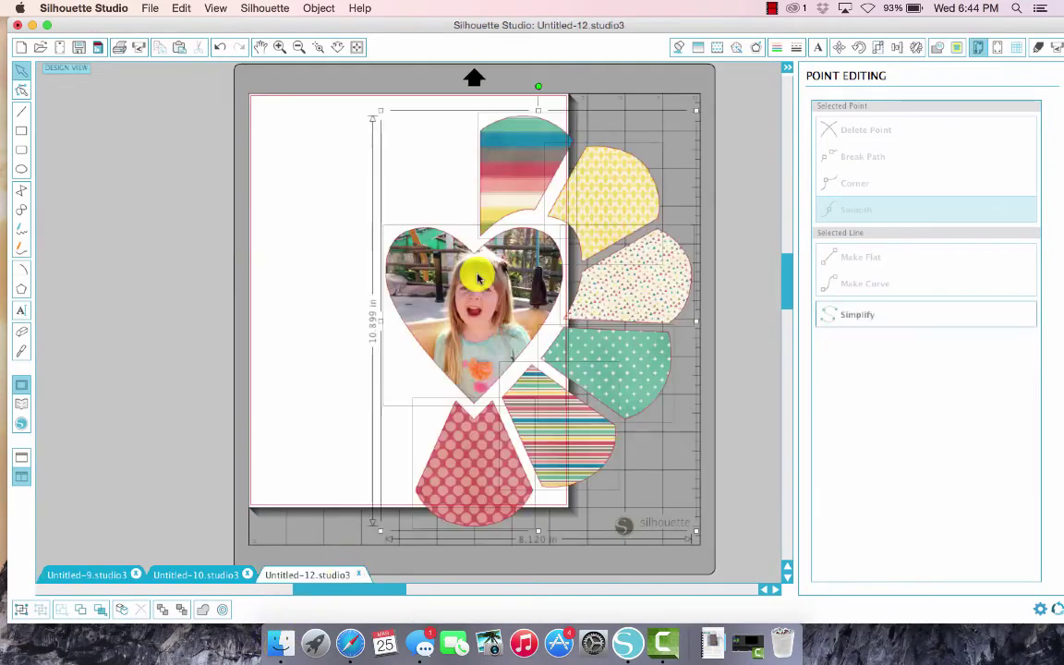
{"action": "left_click_drag", "start_coordinate": [520, 237], "coordinate": [415, 227]}
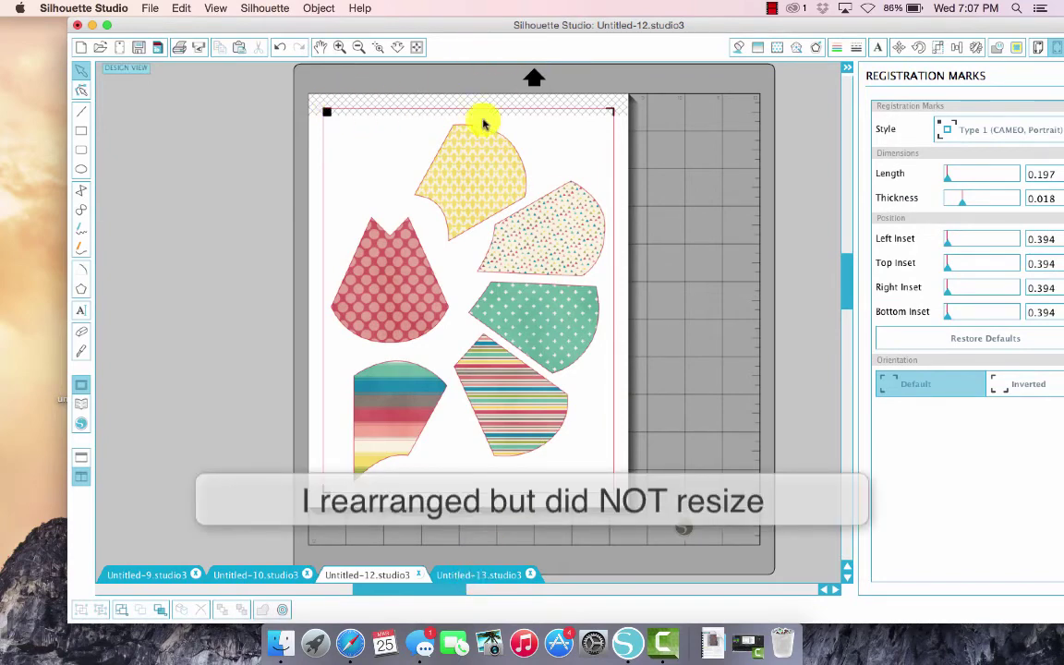
- Compare the Untitled-13 heart-photo page with the Untitled-12 petal page layout
{"action": "left_click", "coordinate": [476, 576]}
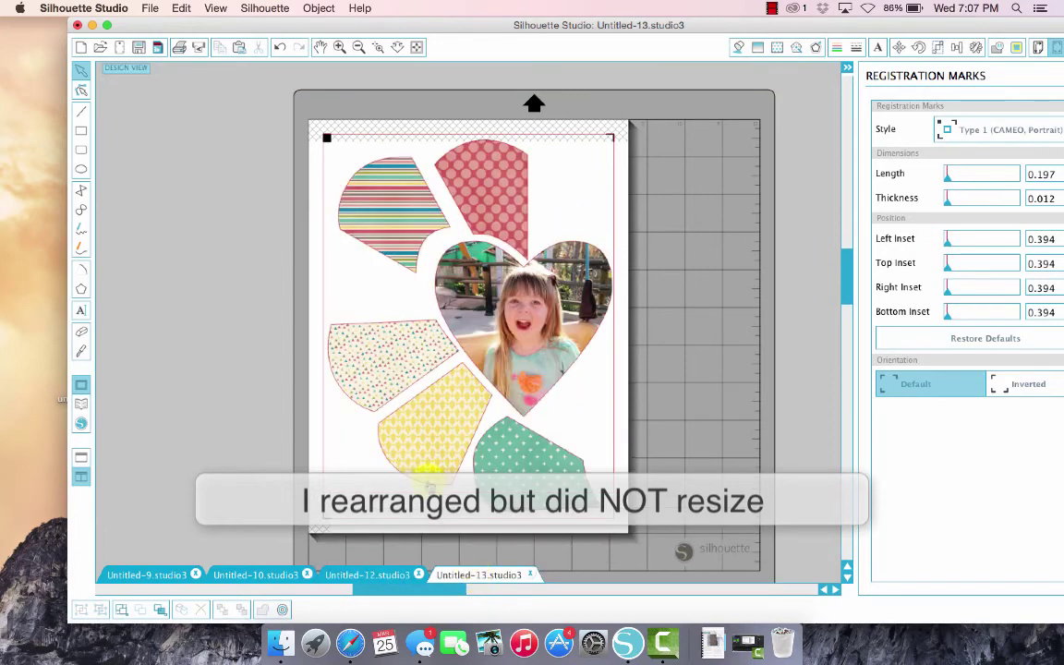
{"action": "left_click", "coordinate": [387, 577]}
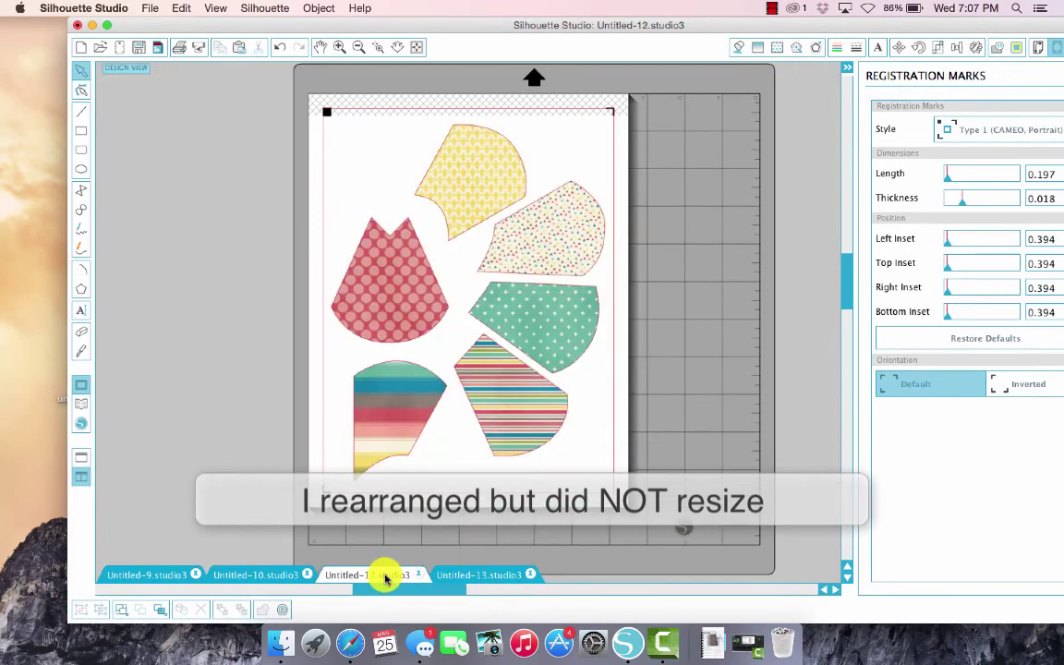
{"action": "left_click", "coordinate": [480, 575]}
{"action": "left_click", "coordinate": [406, 573]}
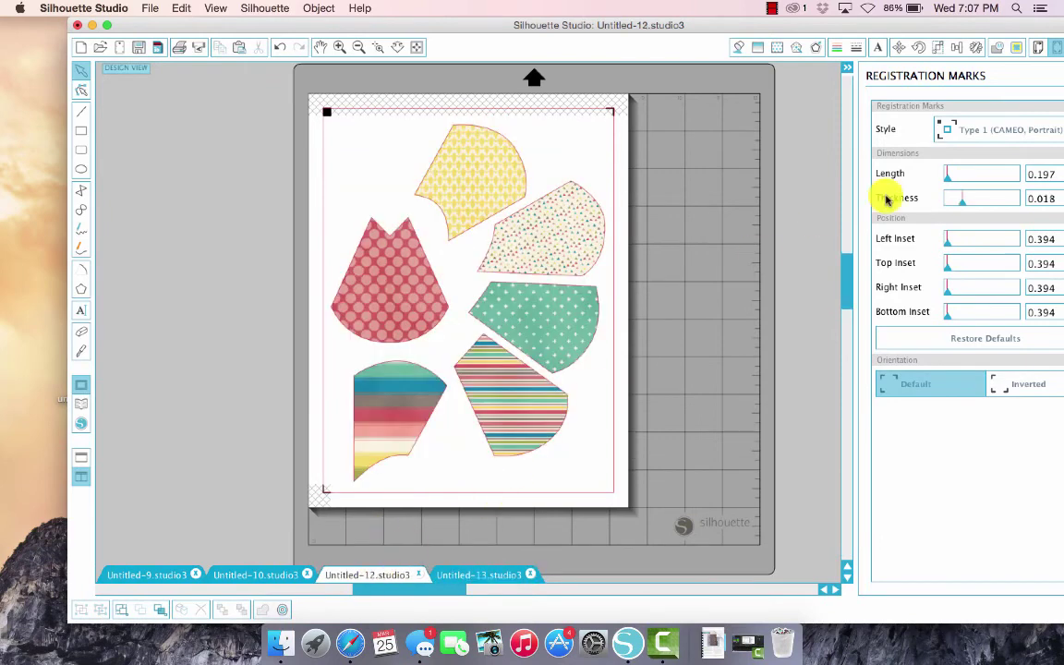
- Print the petal page with the media type set to Matte Photo Paper
{"action": "left_click", "coordinate": [181, 54]}
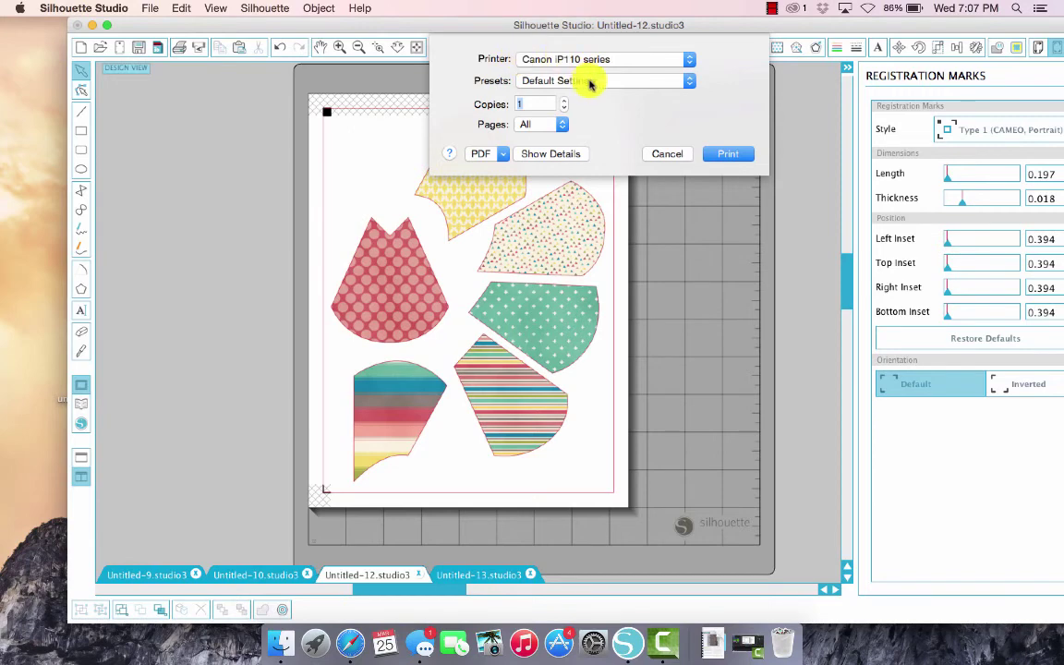
{"action": "left_click", "coordinate": [597, 84]}
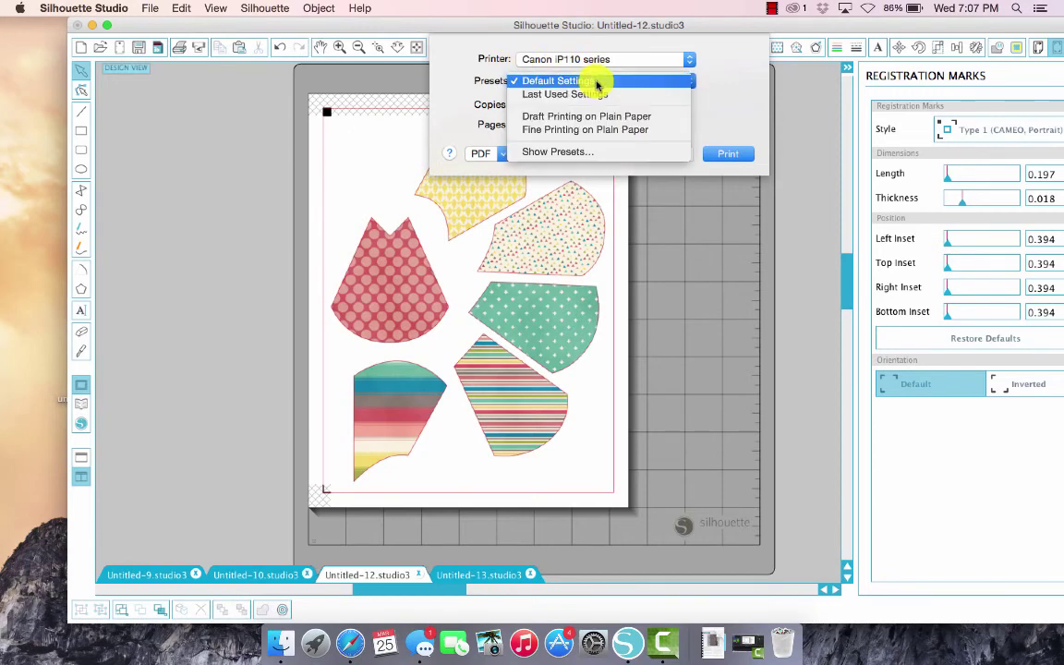
{"action": "left_click", "coordinate": [596, 82]}
{"action": "left_click", "coordinate": [552, 154]}
{"action": "left_click", "coordinate": [634, 163]}
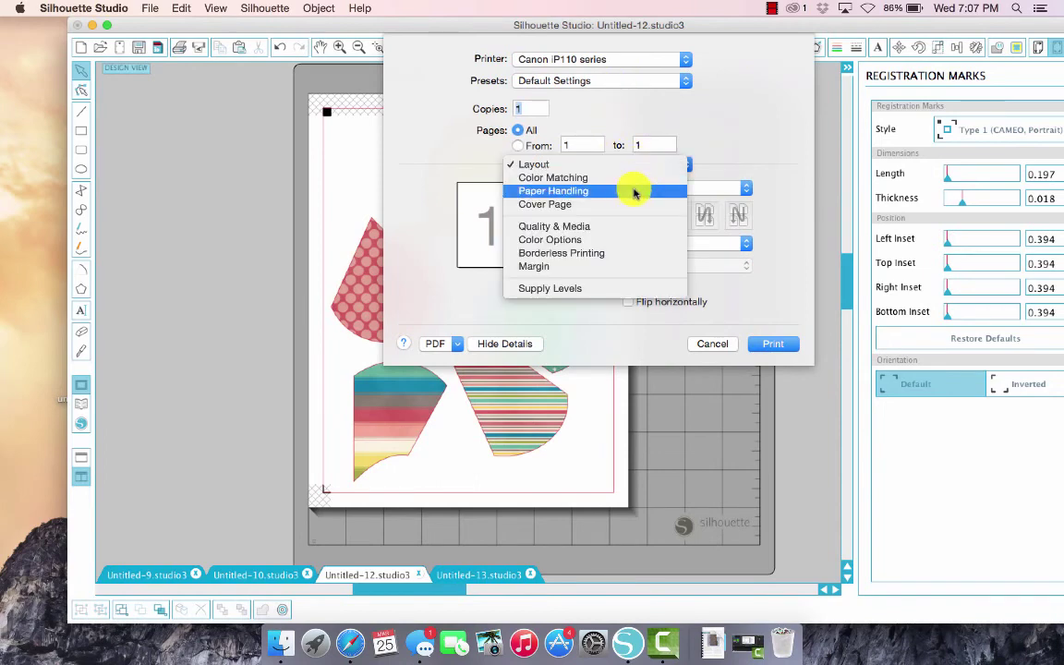
{"action": "left_click", "coordinate": [628, 227]}
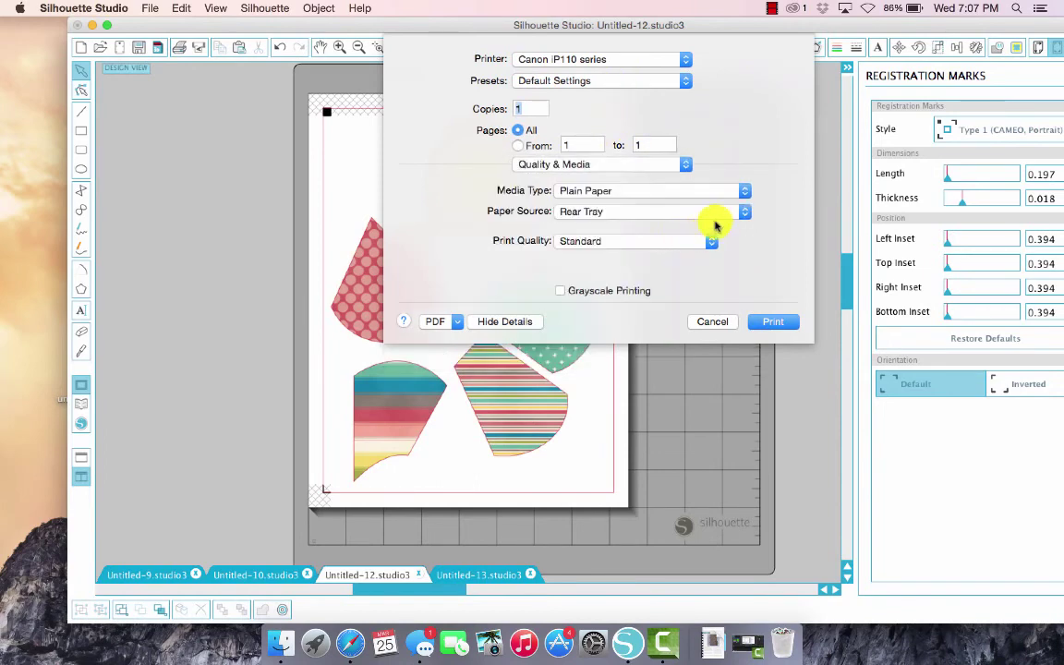
{"action": "left_click", "coordinate": [747, 195]}
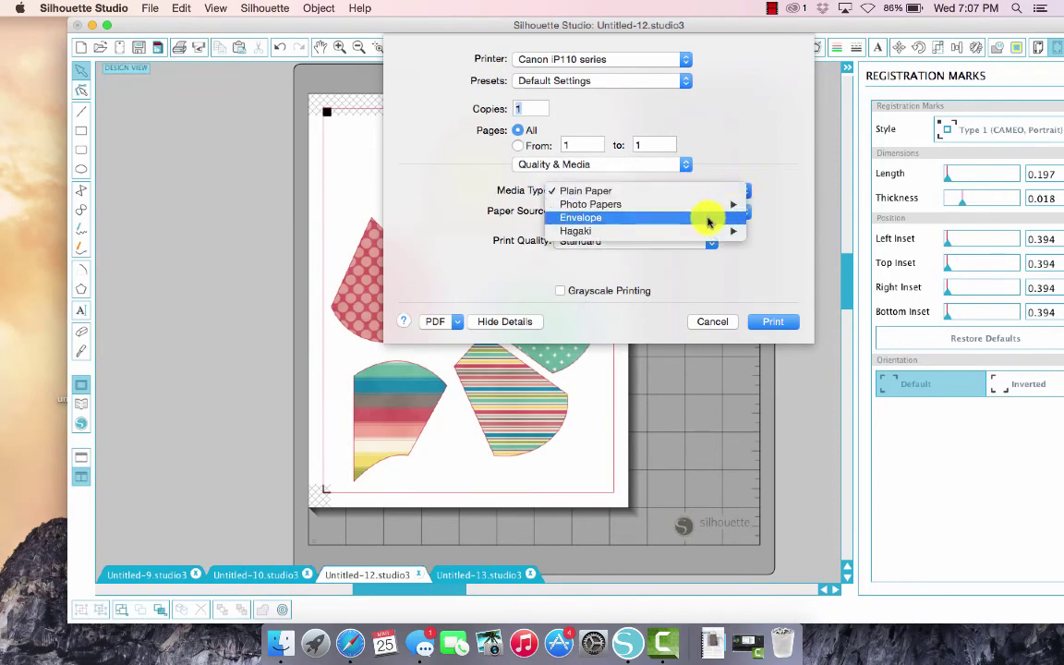
{"action": "mouse_move", "coordinate": [712, 204]}
{"action": "left_click", "coordinate": [785, 230]}
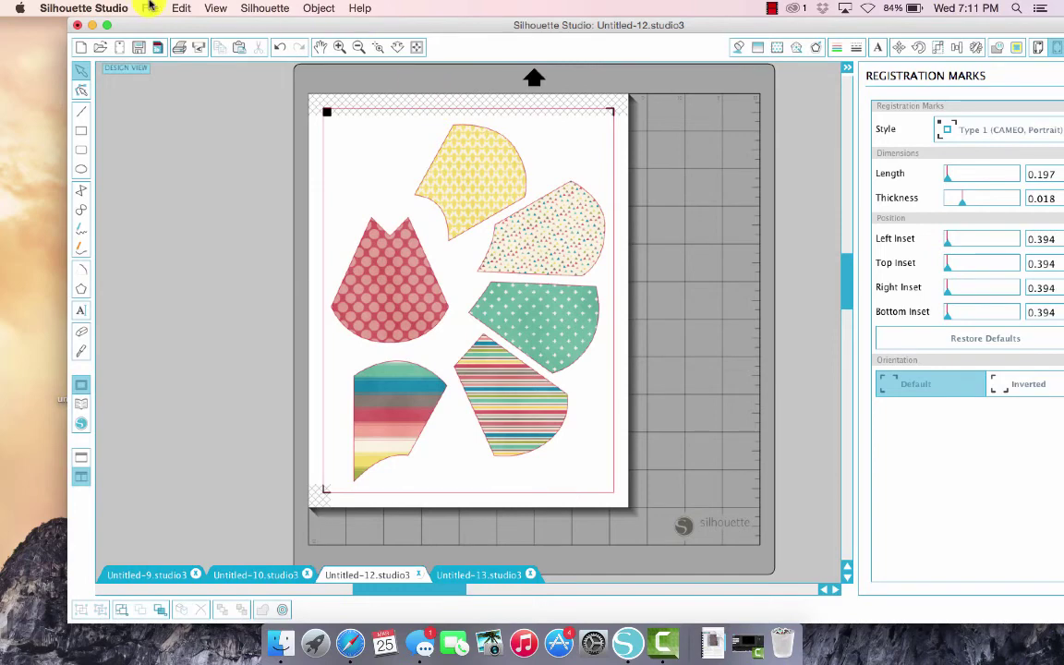
- Set the portrait US Letter page setup scale to 98%, then print the petal page
{"action": "left_click", "coordinate": [150, 7]}
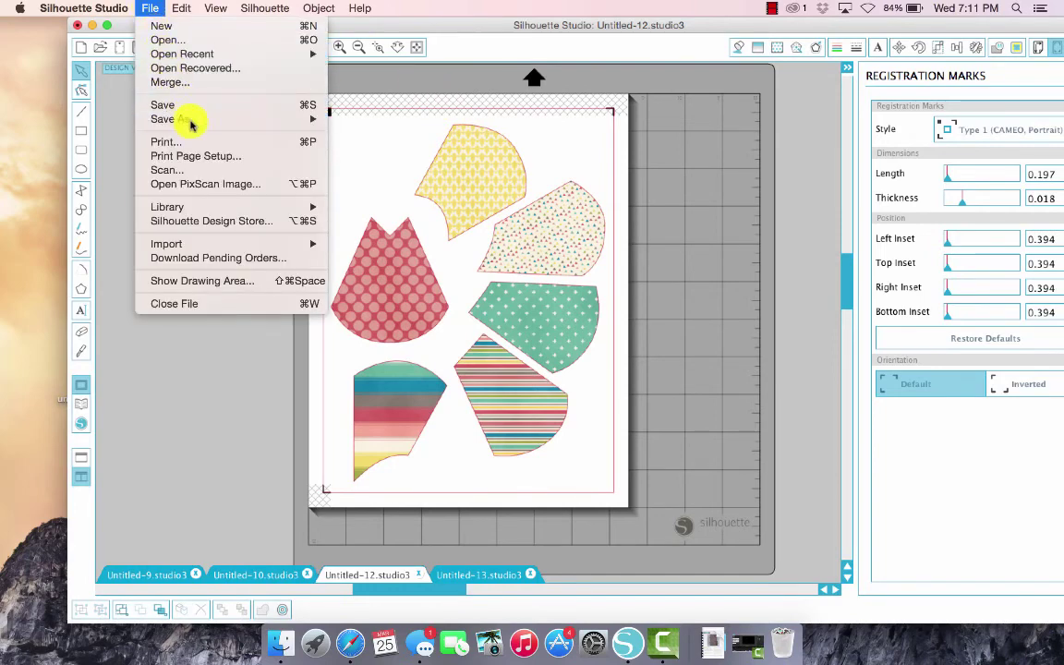
{"action": "left_click", "coordinate": [202, 155]}
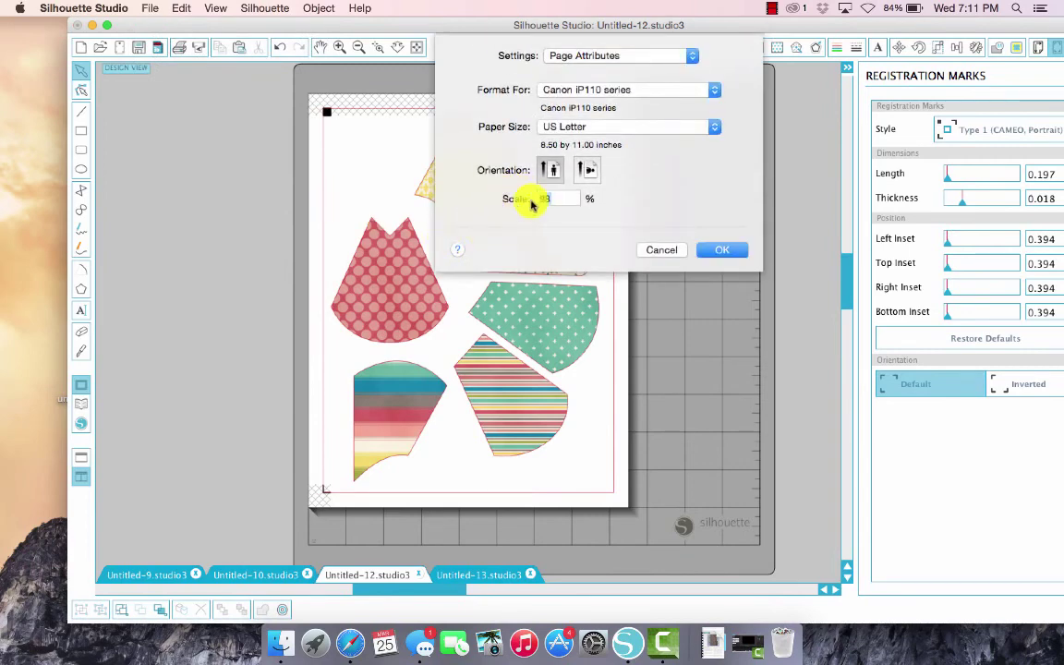
{"action": "left_click", "coordinate": [549, 180]}
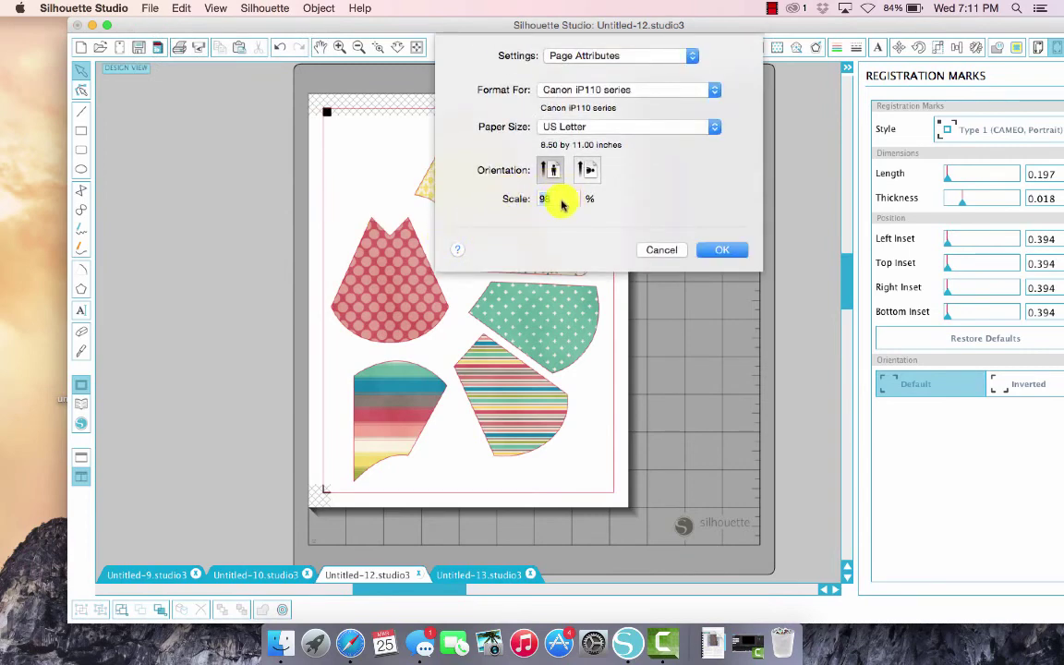
{"action": "left_click", "coordinate": [563, 198]}
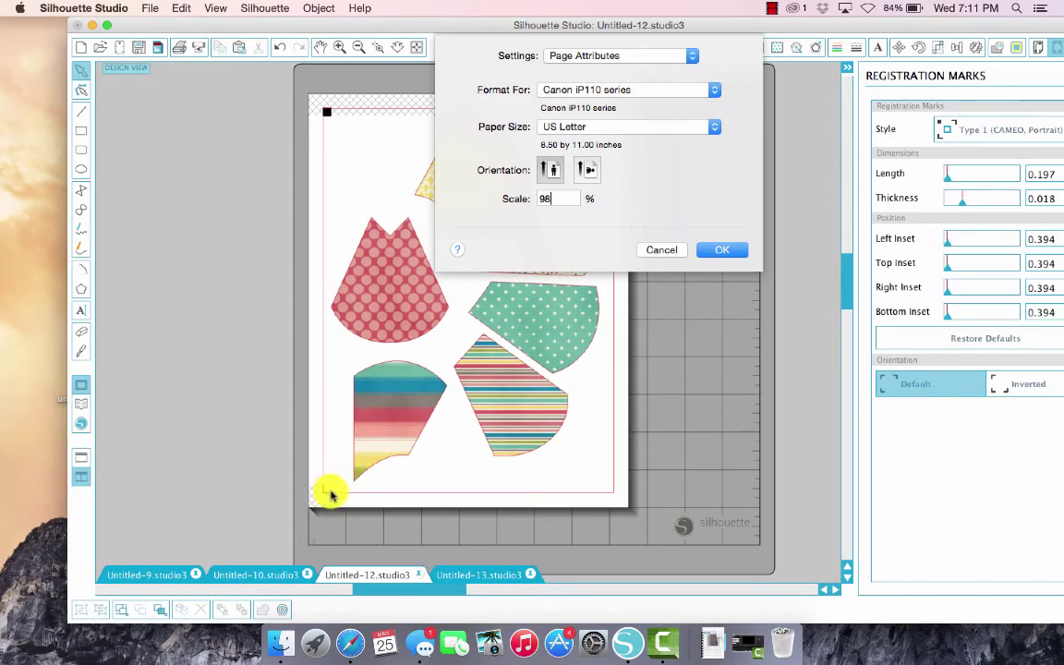
{"action": "left_click", "coordinate": [575, 201]}
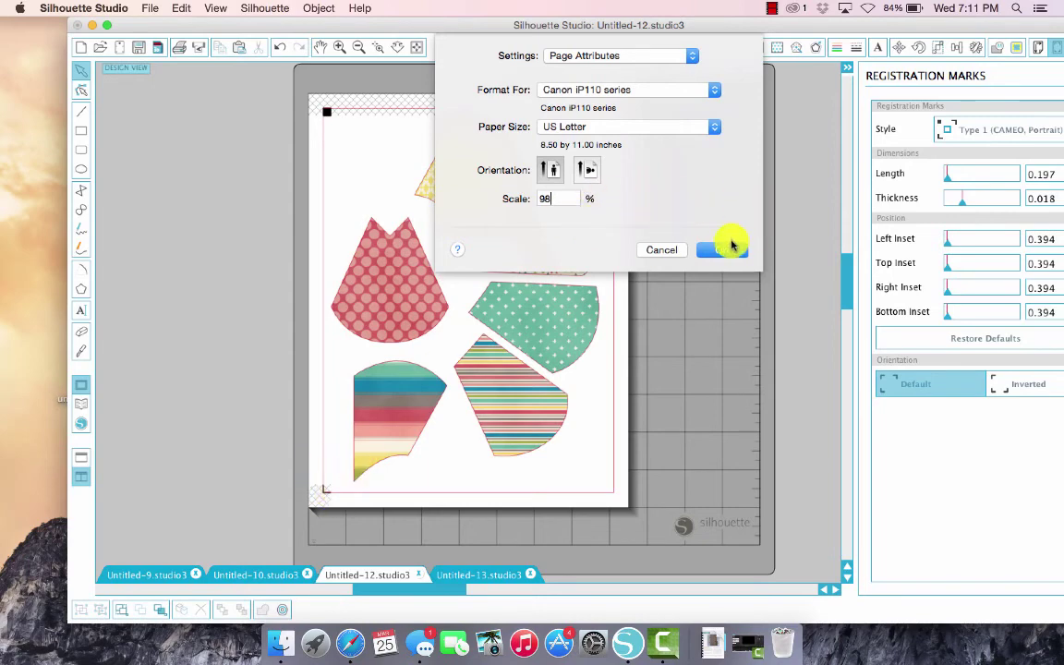
{"action": "left_click", "coordinate": [725, 251]}
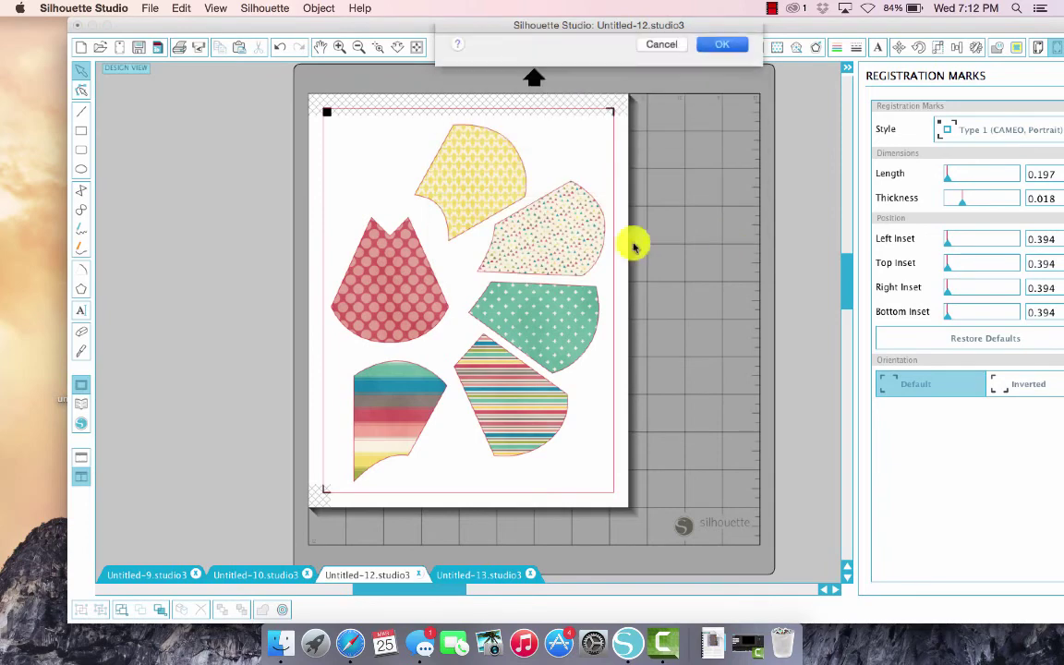
{"action": "left_click", "coordinate": [149, 9]}
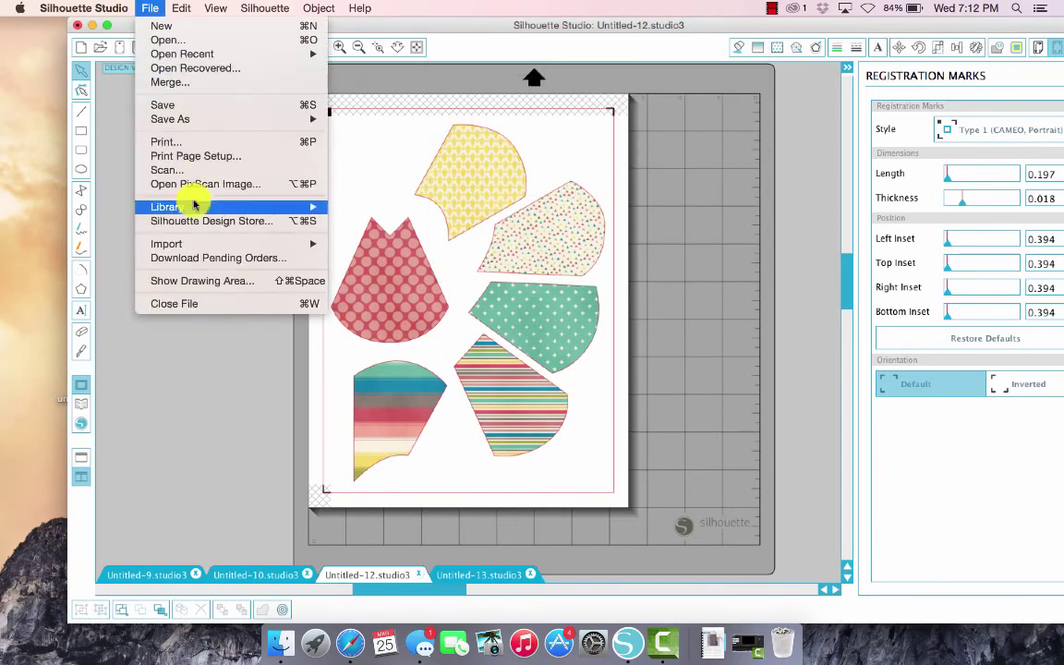
{"action": "left_click", "coordinate": [200, 141]}
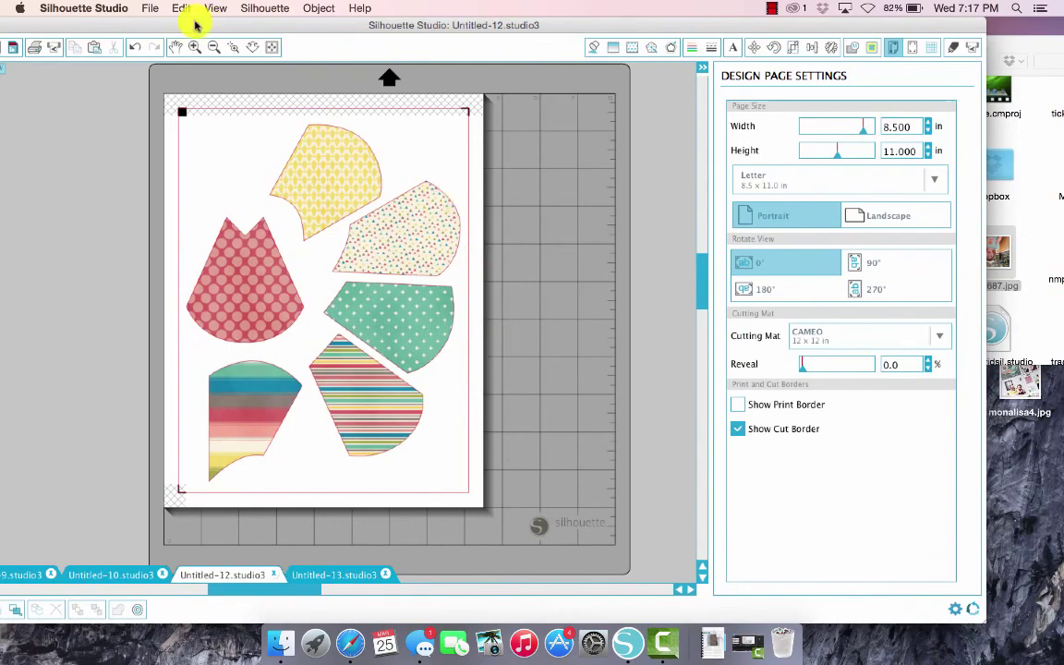
- Send the printed petal page to the CAMEO, start the cut, and dismiss the failed registration job
{"action": "left_click_drag", "start_coordinate": [196, 26], "coordinate": [332, 26]}
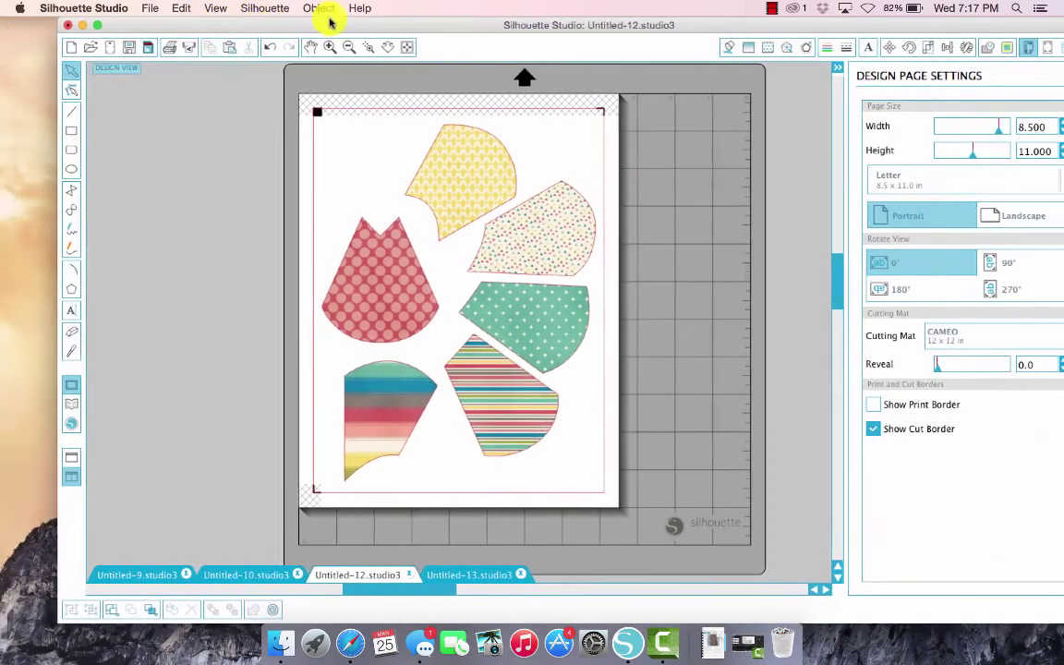
{"action": "left_click", "coordinate": [190, 47]}
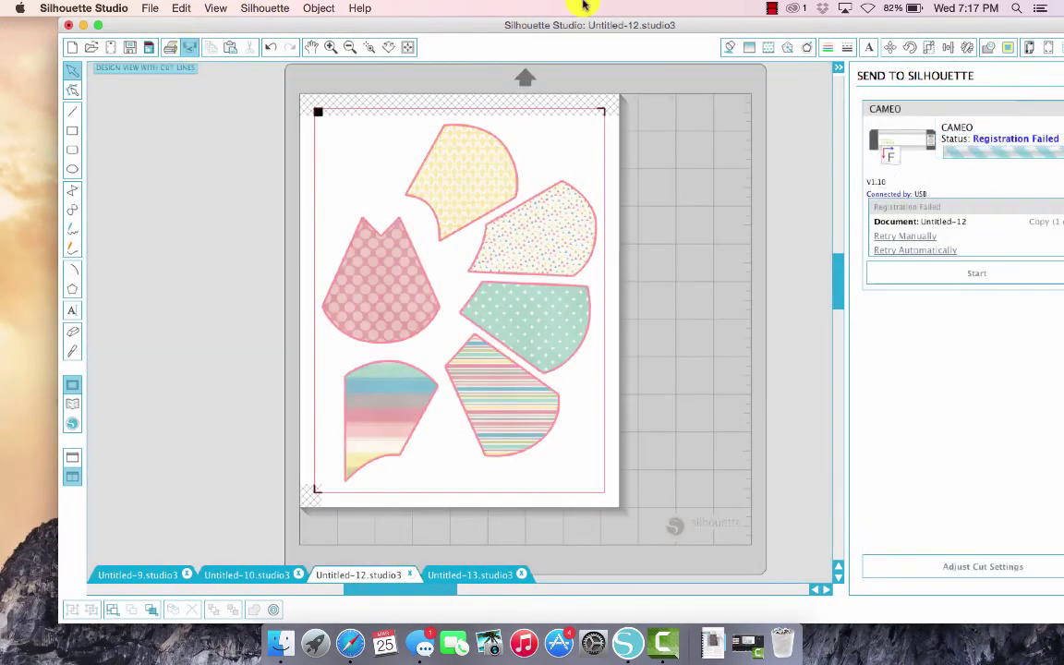
{"action": "left_click_drag", "start_coordinate": [797, 25], "coordinate": [653, 28]}
{"action": "left_click", "coordinate": [835, 281]}
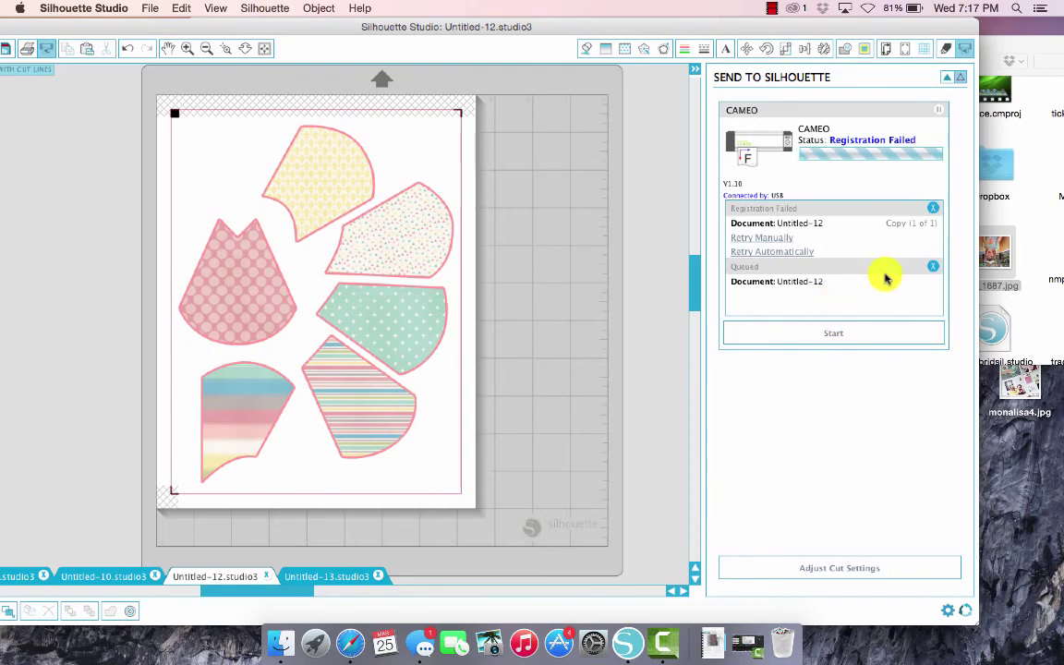
{"action": "left_click", "coordinate": [934, 209]}
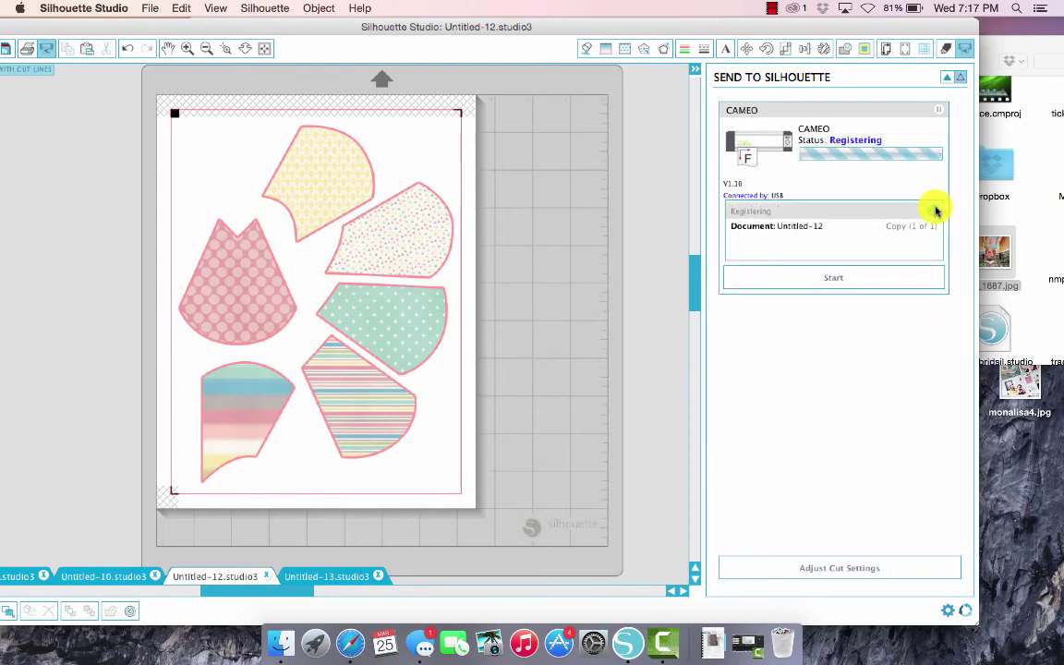